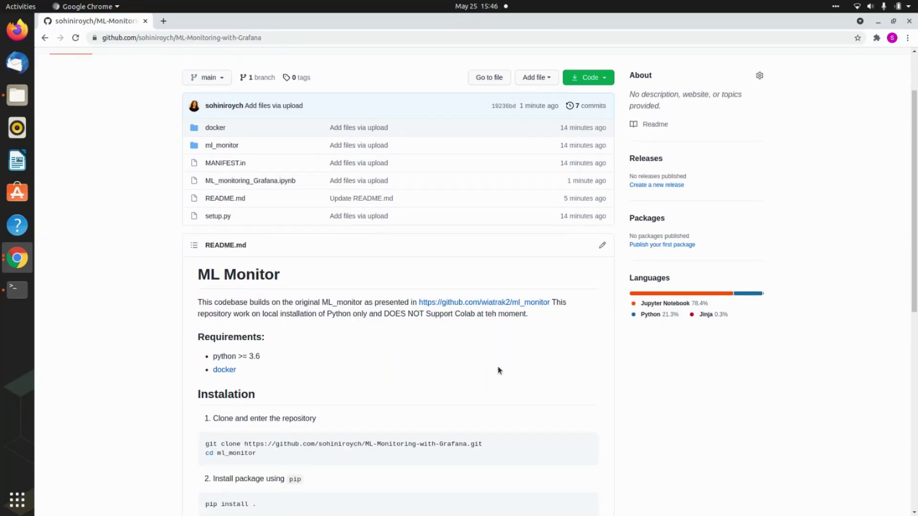
{"action": "scroll", "coordinate": [498, 371], "scroll_direction": "down", "scroll_amount": 4}
- Open the original wiatrak2/ml_monitor repository in a new tab, browse it, then return to the README
{"action": "scroll", "coordinate": [497, 370], "scroll_direction": "up", "scroll_amount": 1}
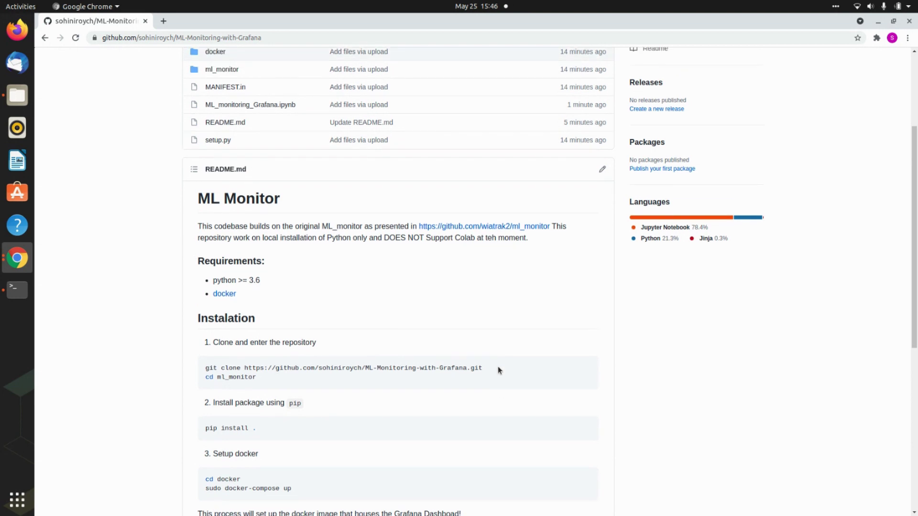
{"action": "right_click", "coordinate": [457, 231]}
{"action": "left_click", "coordinate": [477, 234]}
{"action": "left_click", "coordinate": [222, 24]}
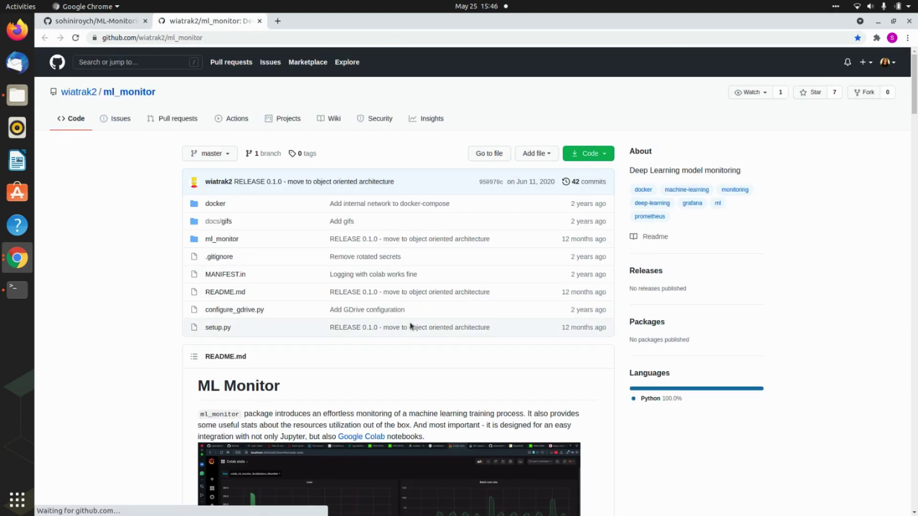
{"action": "scroll", "coordinate": [410, 327], "scroll_direction": "down", "scroll_amount": 3}
{"action": "scroll", "coordinate": [410, 327], "scroll_direction": "down", "scroll_amount": 5}
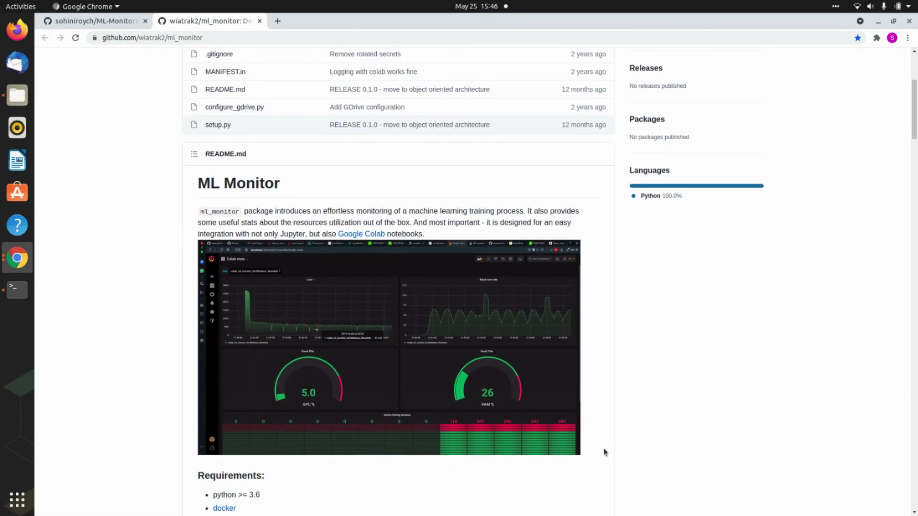
{"action": "left_click", "coordinate": [123, 22]}
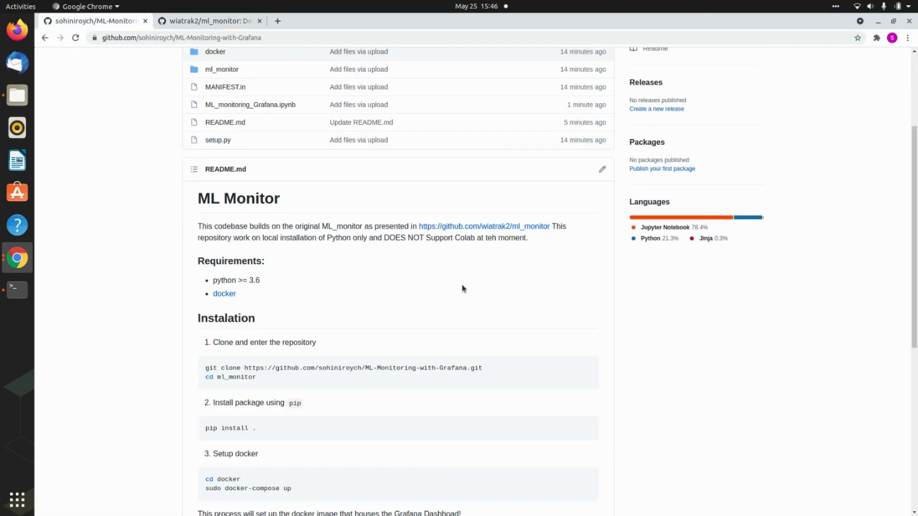
{"action": "left_click", "coordinate": [240, 105]}
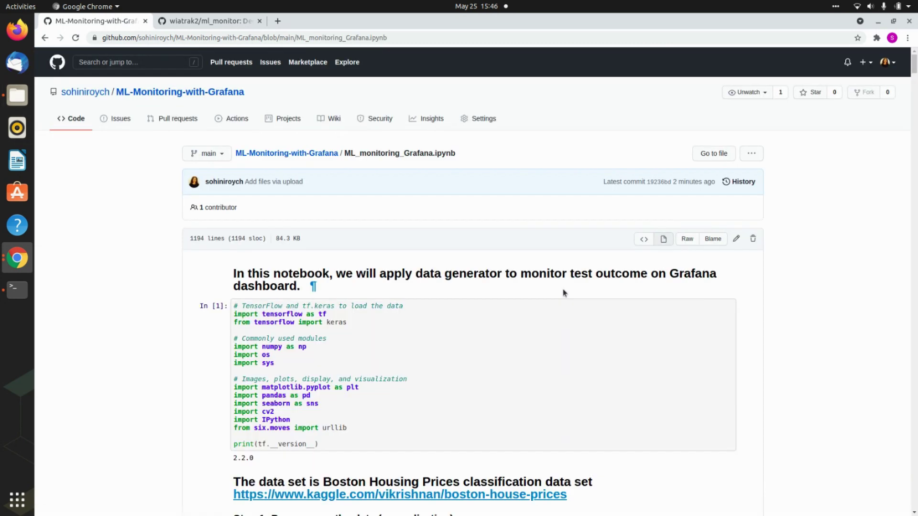
{"action": "scroll", "coordinate": [563, 289], "scroll_direction": "down", "scroll_amount": 5}
{"action": "scroll", "coordinate": [373, 381], "scroll_direction": "down", "scroll_amount": 3}
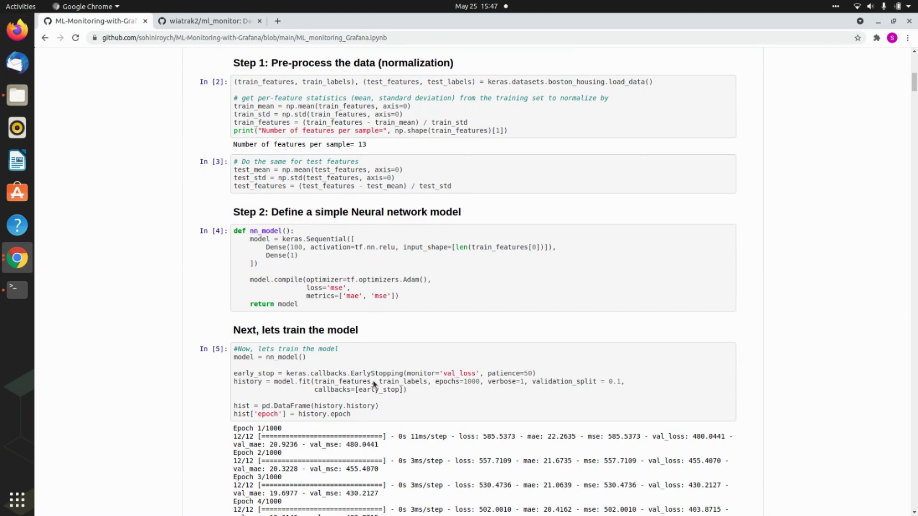
{"action": "scroll", "coordinate": [374, 384], "scroll_direction": "down", "scroll_amount": 2}
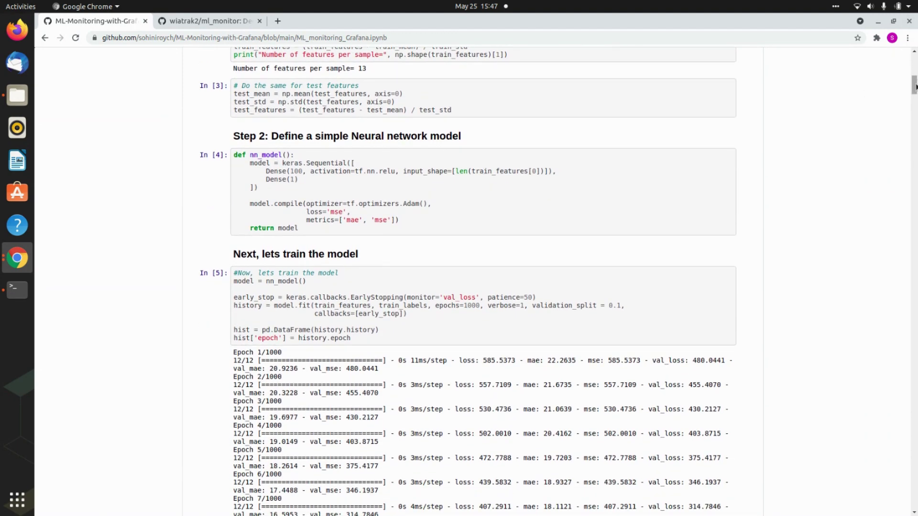
{"action": "left_click_drag", "start_coordinate": [915, 86], "coordinate": [902, 512]}
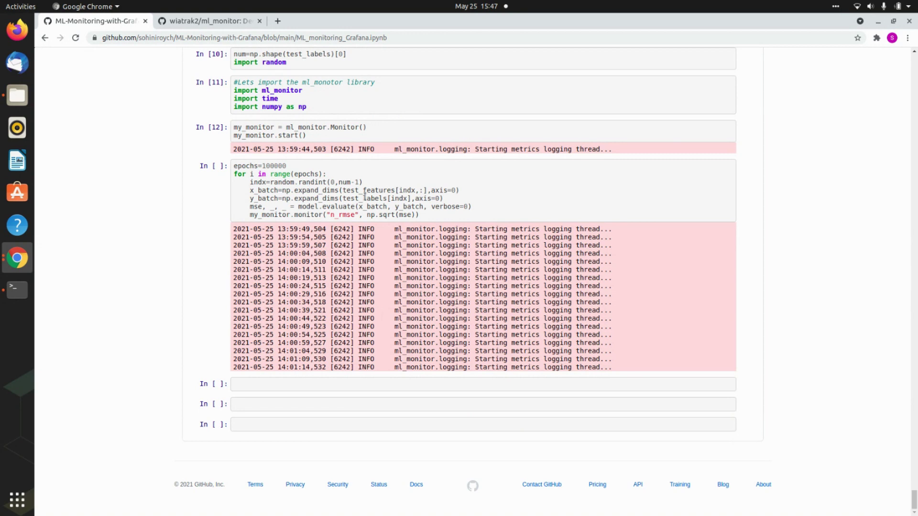
{"action": "left_click", "coordinate": [50, 39]}
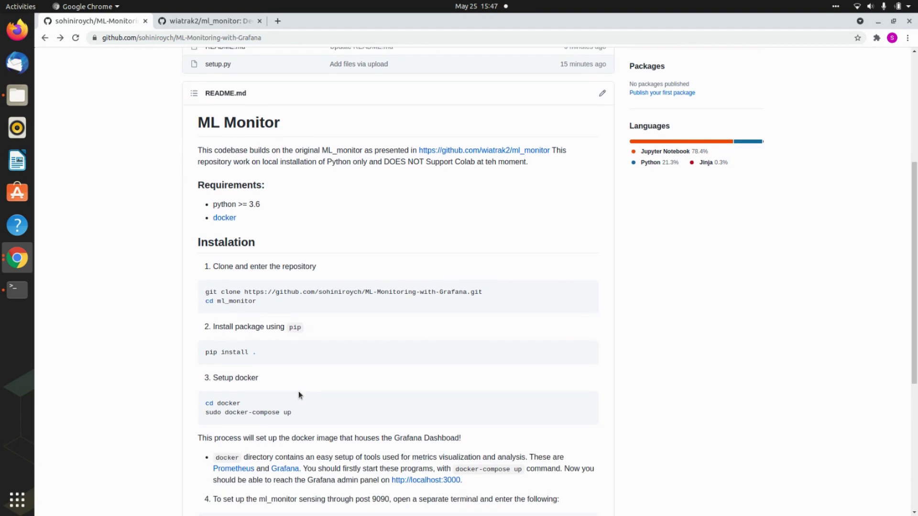
{"action": "scroll", "coordinate": [298, 391], "scroll_direction": "down", "scroll_amount": 3}
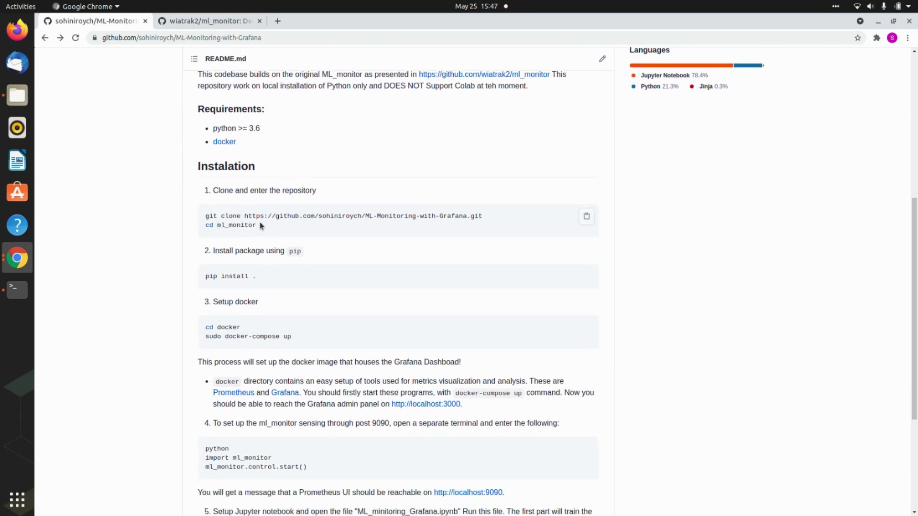
{"action": "scroll", "coordinate": [483, 223], "scroll_direction": "up", "scroll_amount": 5}
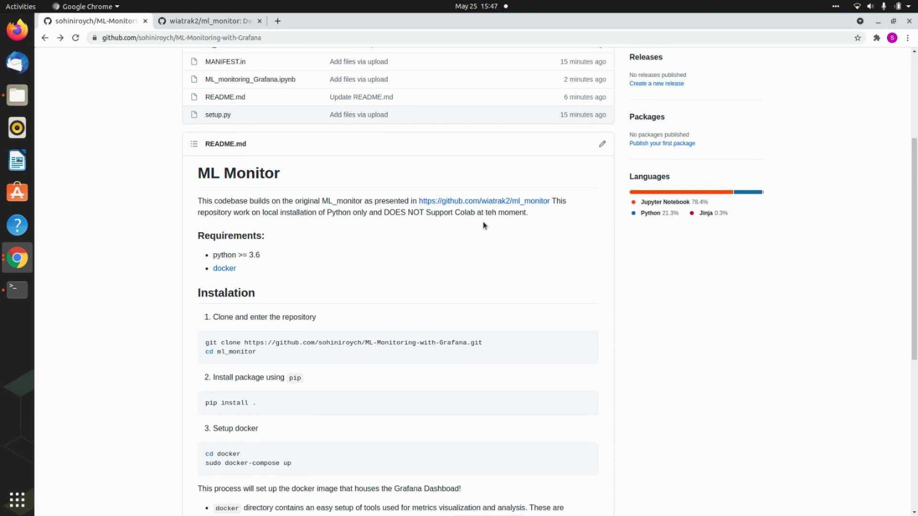
{"action": "scroll", "coordinate": [483, 222], "scroll_direction": "down", "scroll_amount": 1}
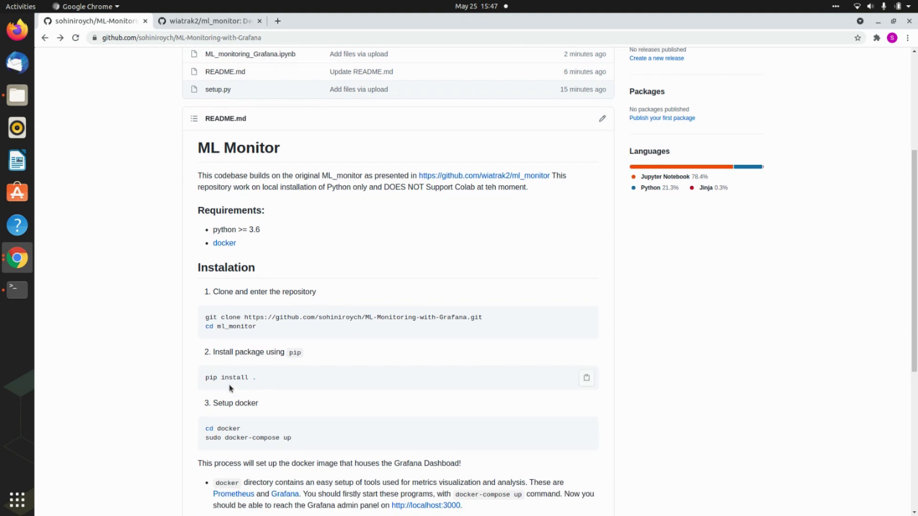
{"action": "scroll", "coordinate": [261, 383], "scroll_direction": "up", "scroll_amount": 2}
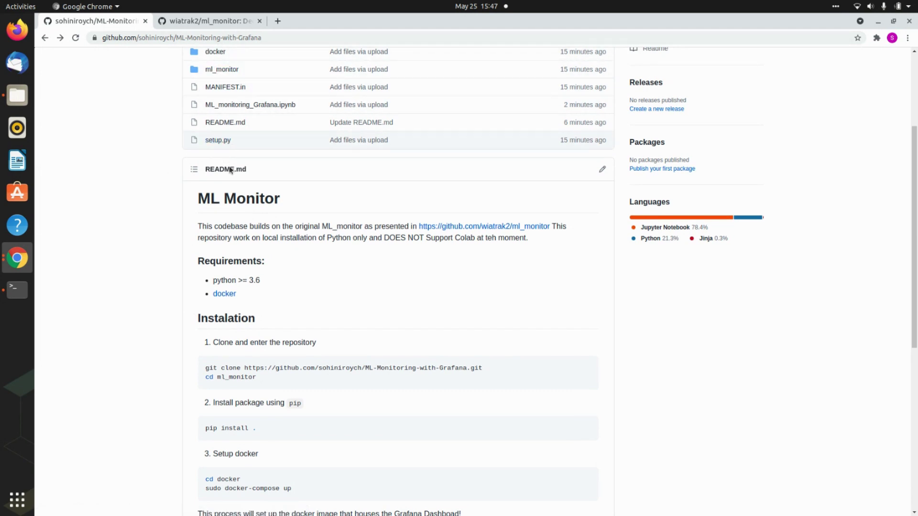
{"action": "scroll", "coordinate": [321, 358], "scroll_direction": "down", "scroll_amount": 3}
{"action": "scroll", "coordinate": [320, 359], "scroll_direction": "down", "scroll_amount": 2}
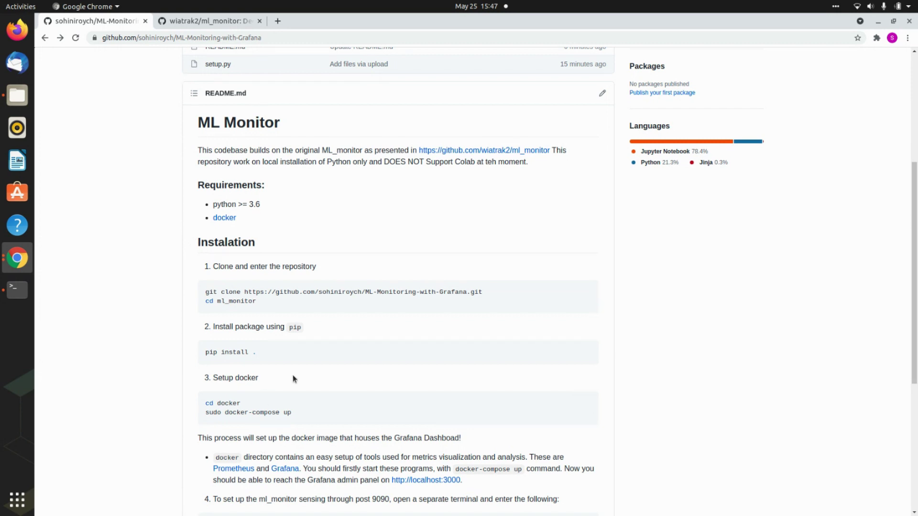
{"action": "scroll", "coordinate": [306, 381], "scroll_direction": "down", "scroll_amount": 2}
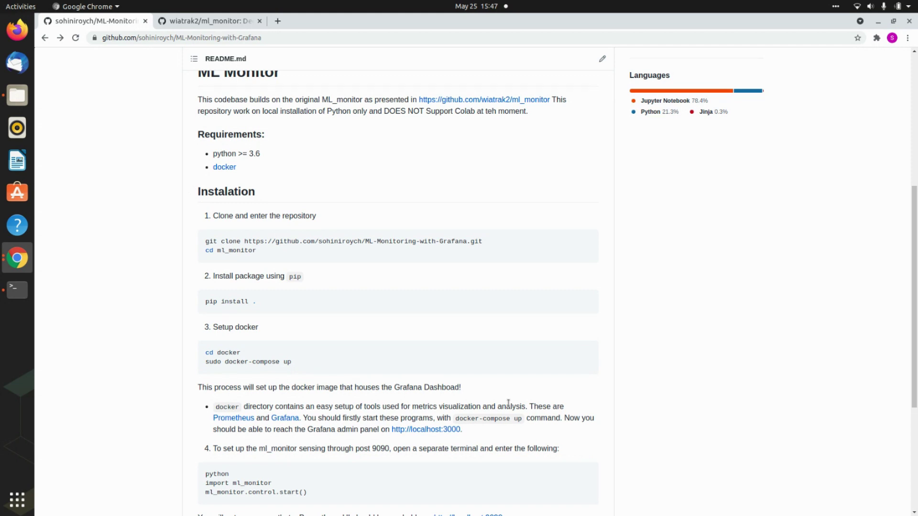
{"action": "scroll", "coordinate": [508, 403], "scroll_direction": "down", "scroll_amount": 3}
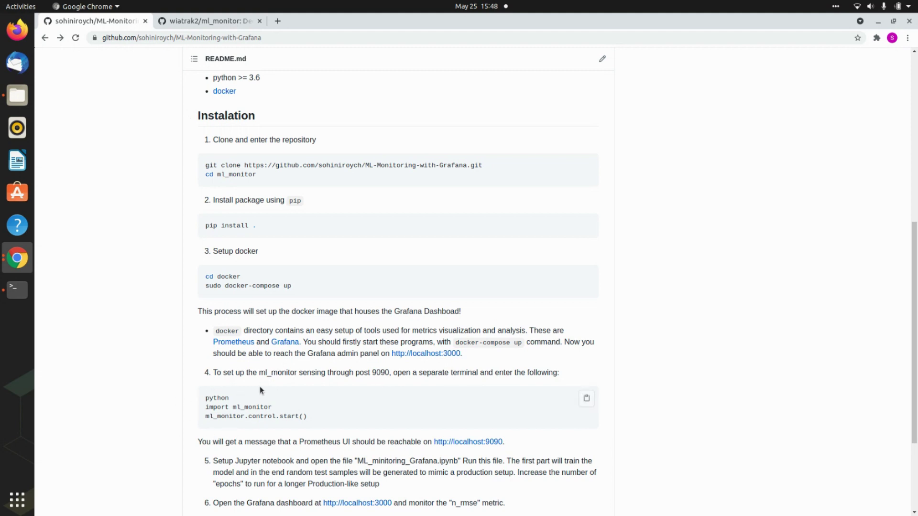
{"action": "scroll", "coordinate": [260, 386], "scroll_direction": "down", "scroll_amount": 4}
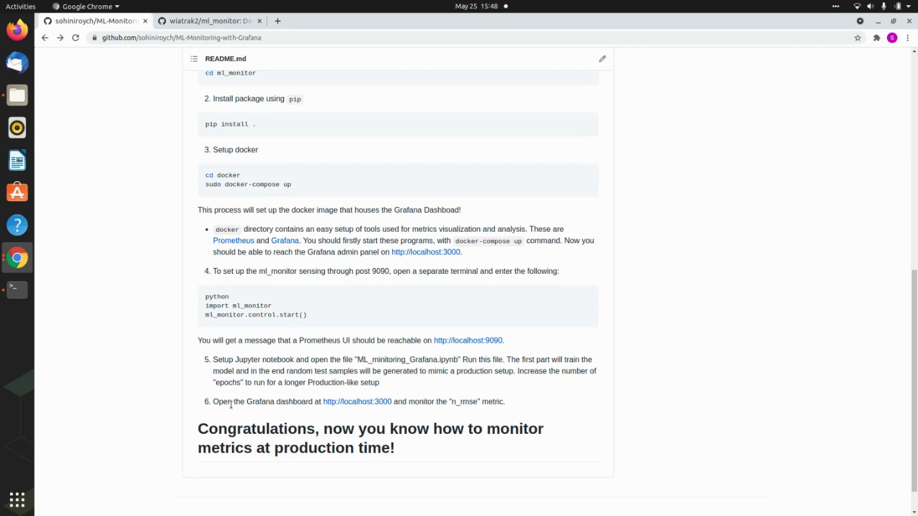
{"action": "scroll", "coordinate": [231, 405], "scroll_direction": "up", "scroll_amount": 5}
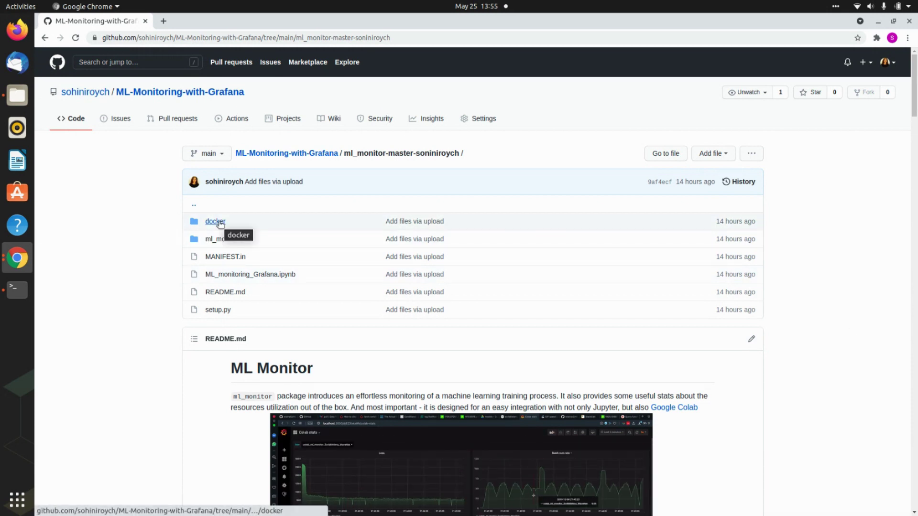
{"action": "left_click", "coordinate": [219, 222]}
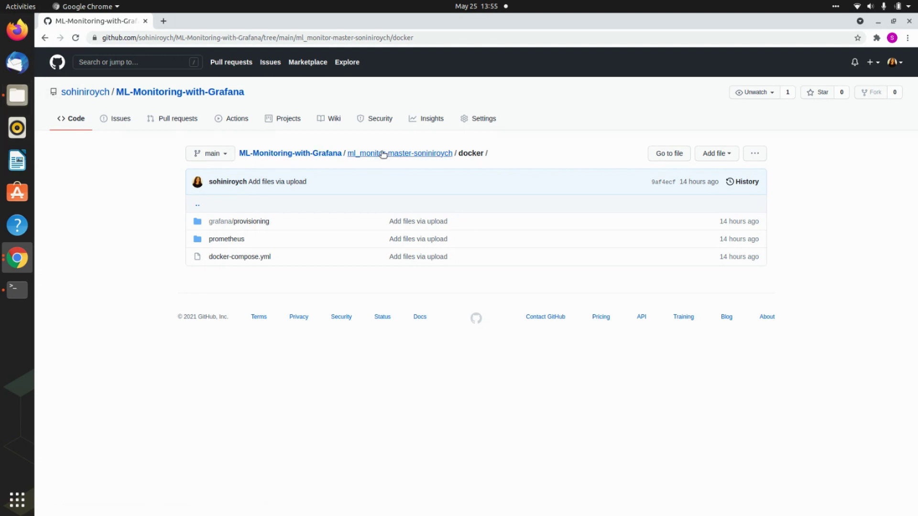
{"action": "left_click", "coordinate": [381, 154]}
{"action": "left_click", "coordinate": [306, 153]}
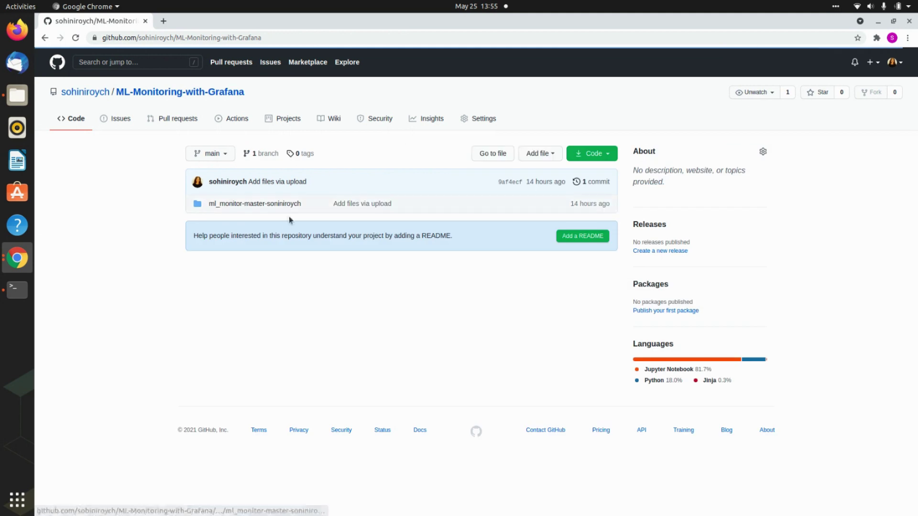
{"action": "left_click", "coordinate": [283, 203]}
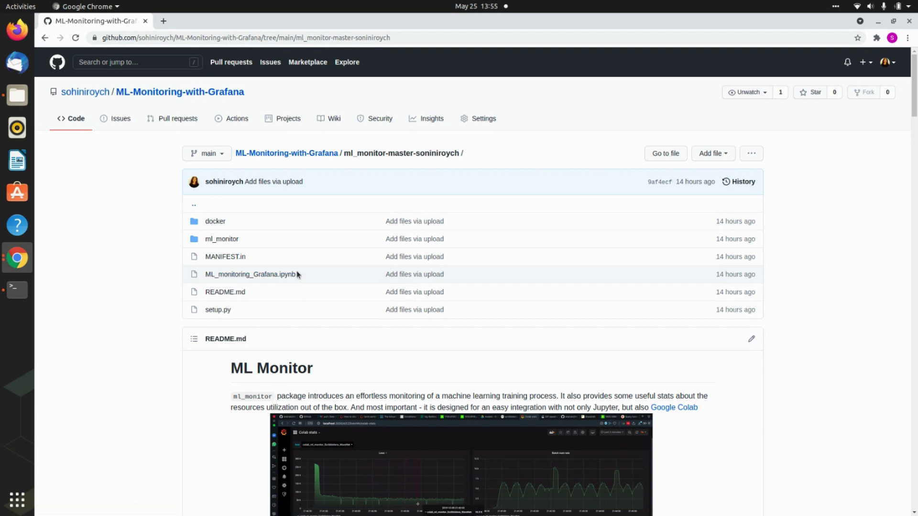
- Open a terminal from Files in the ml_monitor-master-soniniroych folder and place it on the right
{"action": "left_click", "coordinate": [17, 93]}
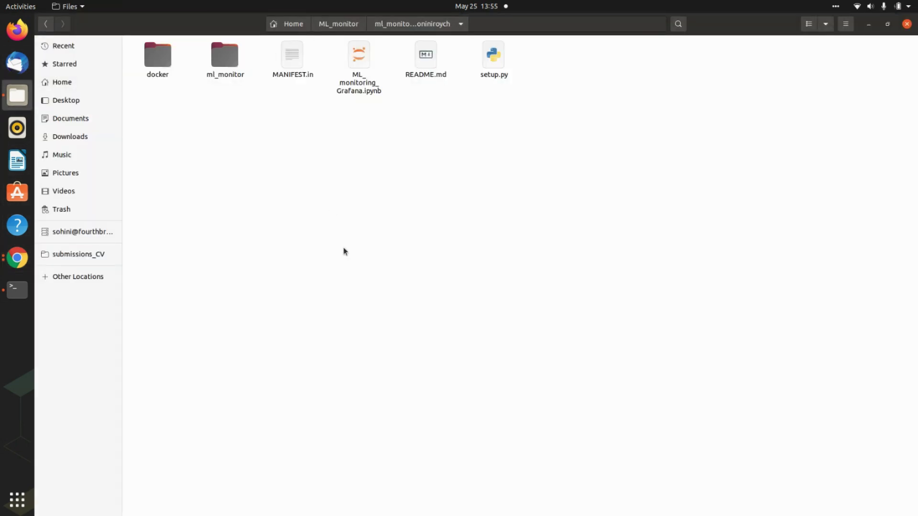
{"action": "left_click", "coordinate": [17, 289]}
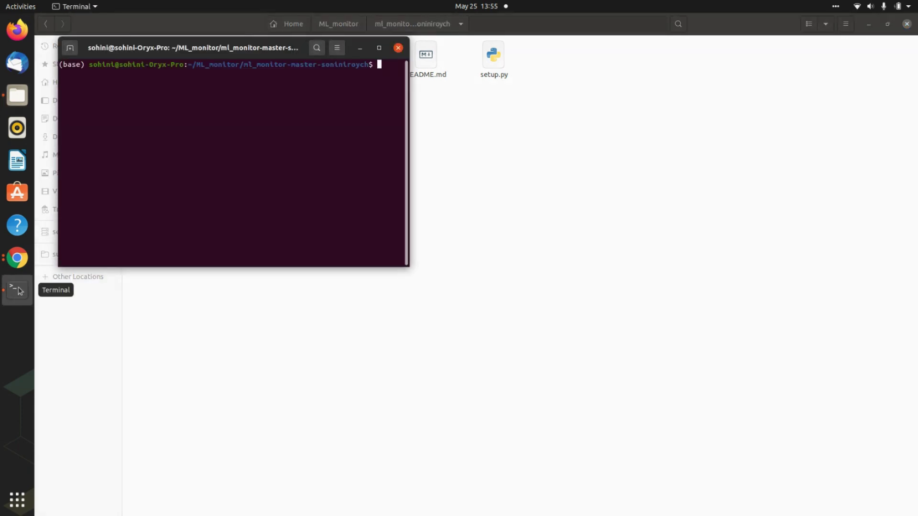
{"action": "left_click_drag", "start_coordinate": [198, 45], "coordinate": [174, 48]}
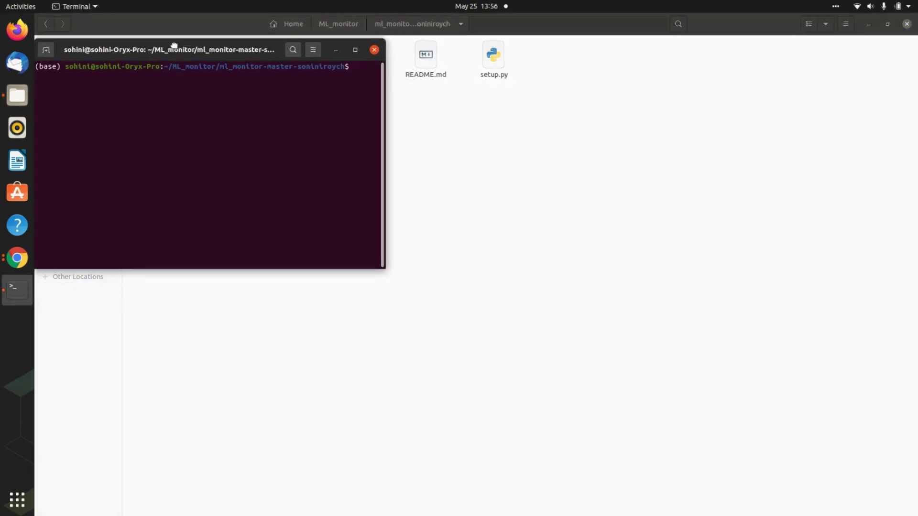
{"action": "right_click", "coordinate": [638, 142]}
{"action": "left_click", "coordinate": [670, 196]}
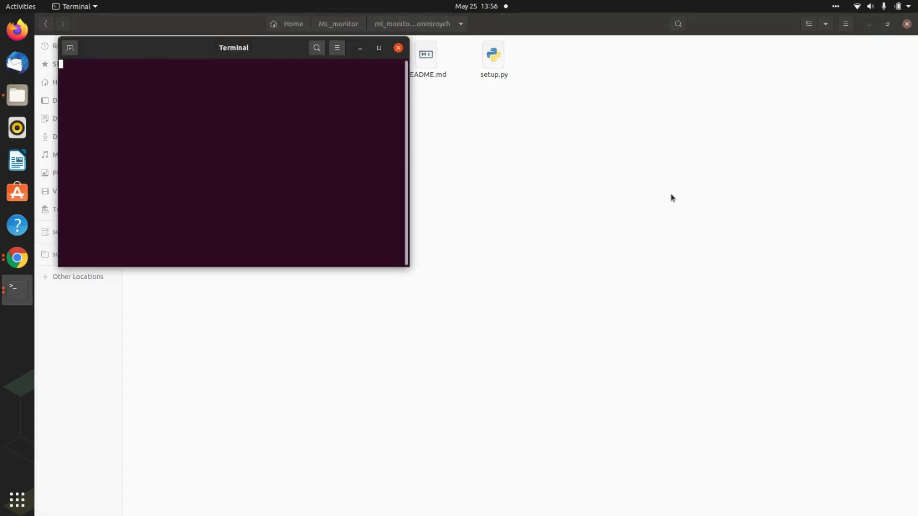
{"action": "left_click_drag", "start_coordinate": [223, 48], "coordinate": [484, 60]}
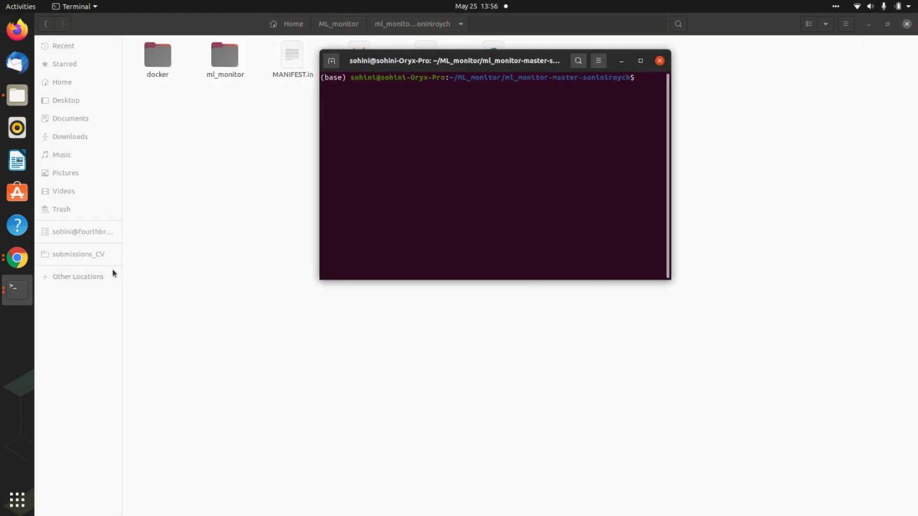
{"action": "left_click", "coordinate": [22, 293]}
{"action": "left_click", "coordinate": [97, 253]}
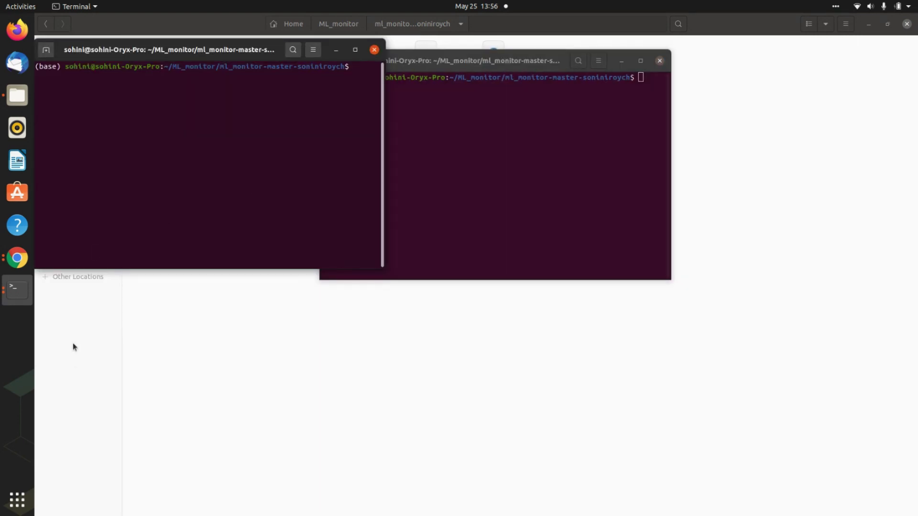
- Open another terminal in the same folder, move it to the right, and raise the left terminal
{"action": "left_click", "coordinate": [264, 381]}
{"action": "right_click", "coordinate": [524, 227]}
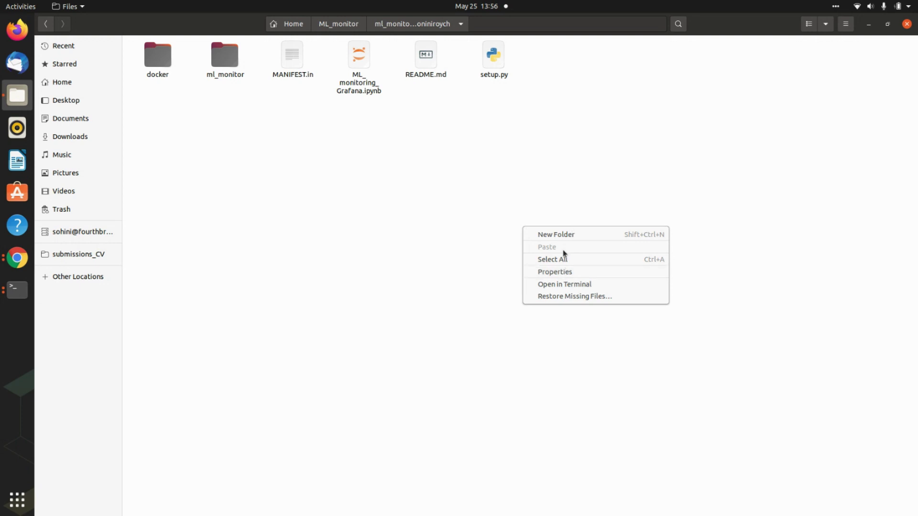
{"action": "left_click", "coordinate": [556, 283]}
{"action": "left_click_drag", "start_coordinate": [281, 46], "coordinate": [826, 42]}
{"action": "left_click", "coordinate": [22, 291]}
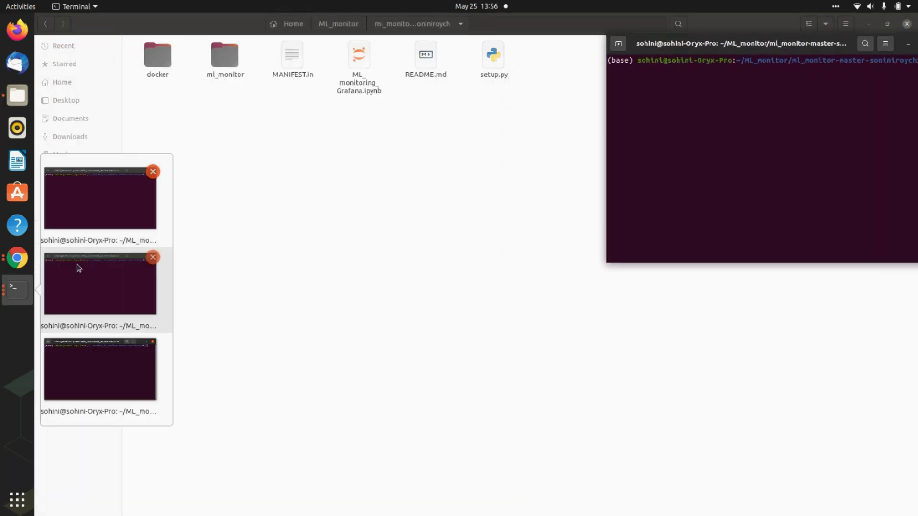
{"action": "left_click", "coordinate": [80, 268]}
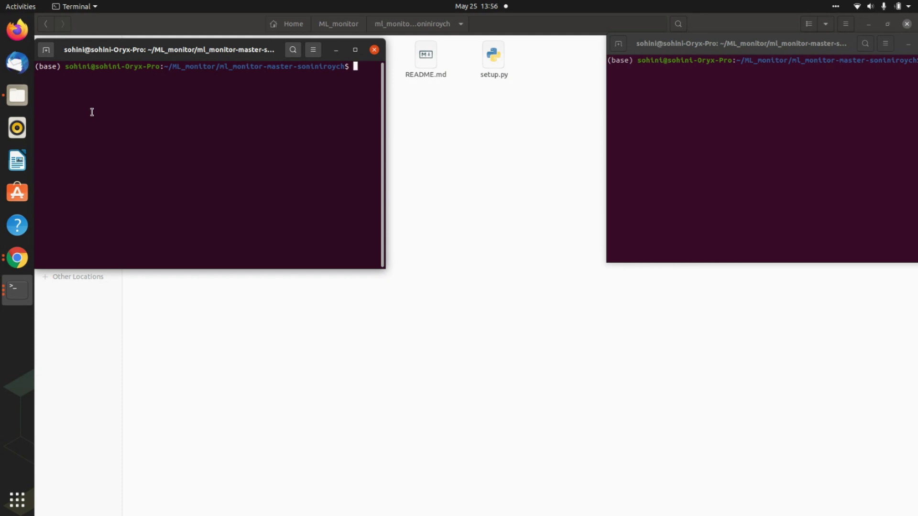
- Run 'sudo docker-compose up' in the docker folder, entering the sudo password, to start Grafana and Prometheus
{"action": "type", "text": "cd docker"}
{"action": "key", "text": "Return"}
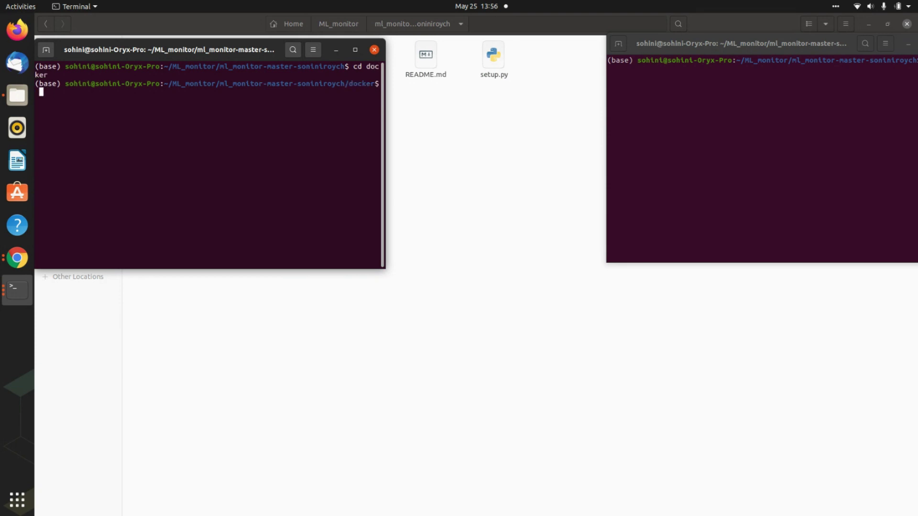
{"action": "type", "text": "sudo docker-compose up"}
{"action": "key", "text": "Return"}
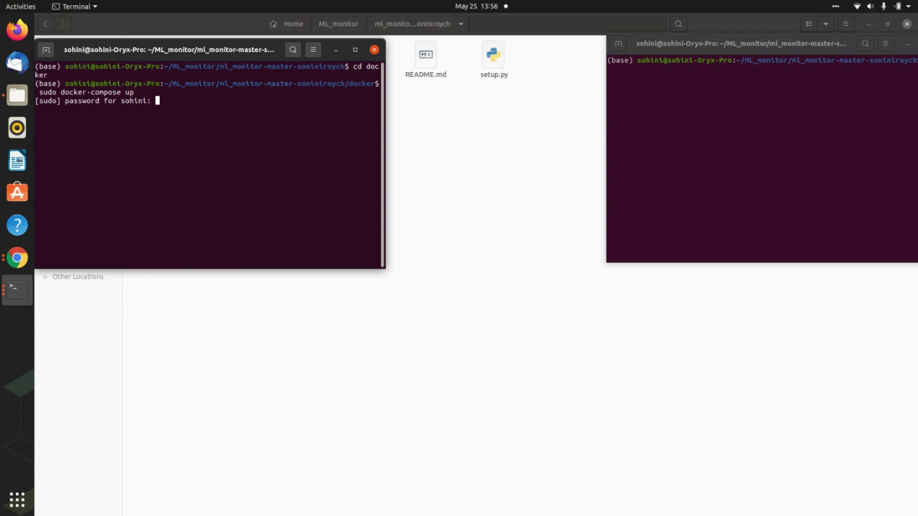
{"action": "key", "text": "Return"}
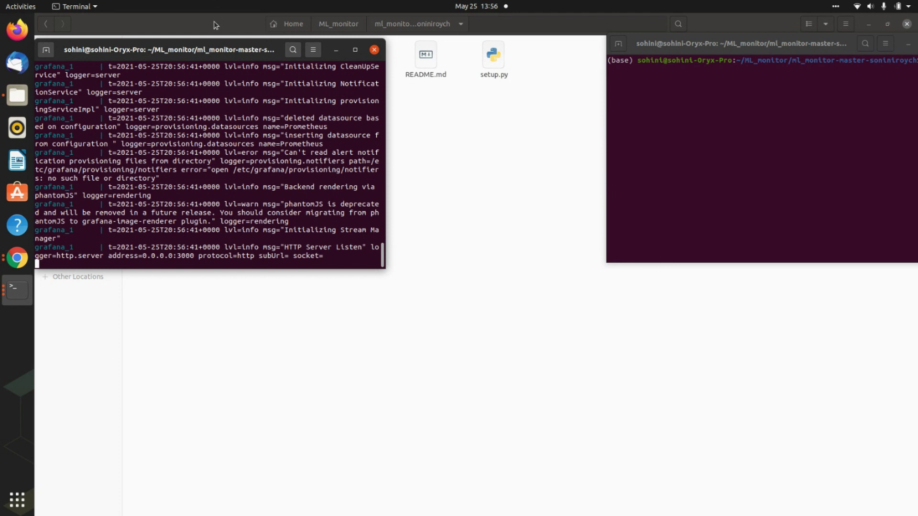
- In the idle terminal, run 'jupyter notebook' to launch the notebook server
{"action": "left_click", "coordinate": [25, 294]}
{"action": "left_click", "coordinate": [95, 280]}
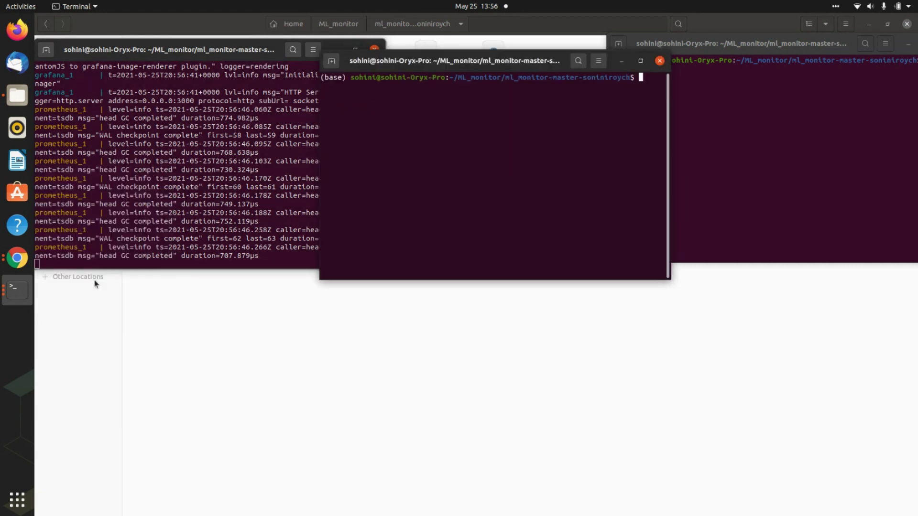
{"action": "left_click_drag", "start_coordinate": [477, 66], "coordinate": [476, 54]}
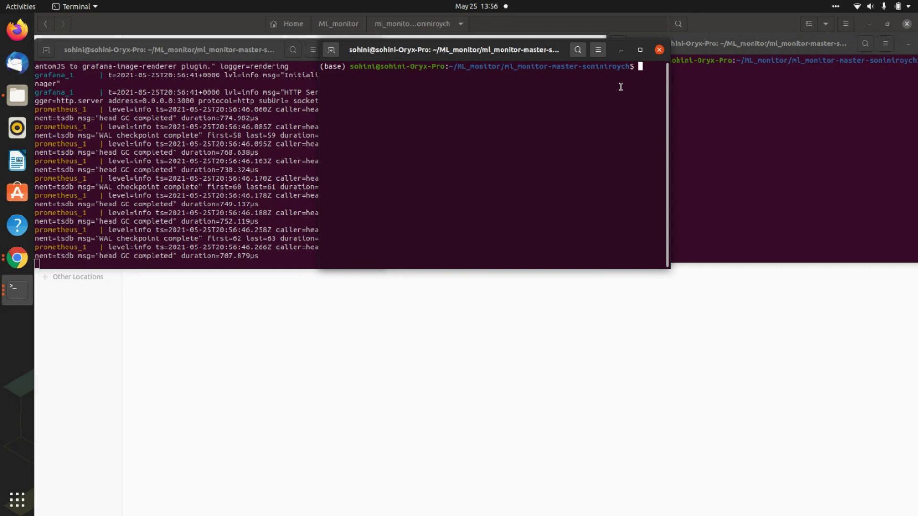
{"action": "type", "text": "jupyter notebook"}
{"action": "key", "text": "Return"}
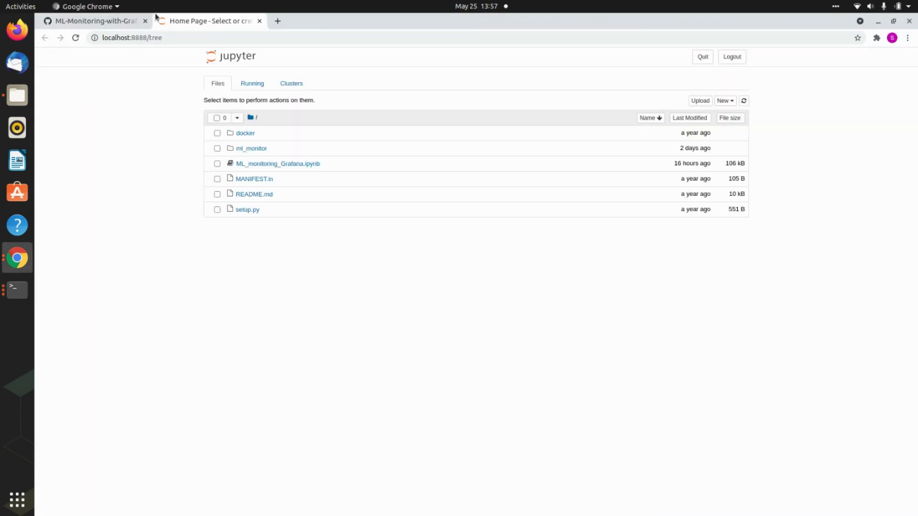
- Open ML_monitoring_Grafana.ipynb and scroll down to the ml_monitor setup and n_rmse logging cells
{"action": "left_click", "coordinate": [293, 163]}
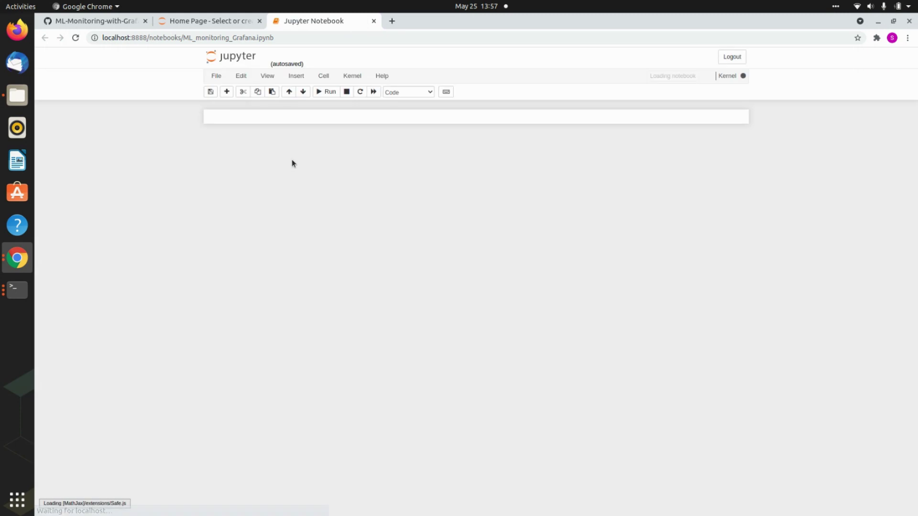
{"action": "scroll", "coordinate": [613, 340], "scroll_direction": "down", "scroll_amount": 3}
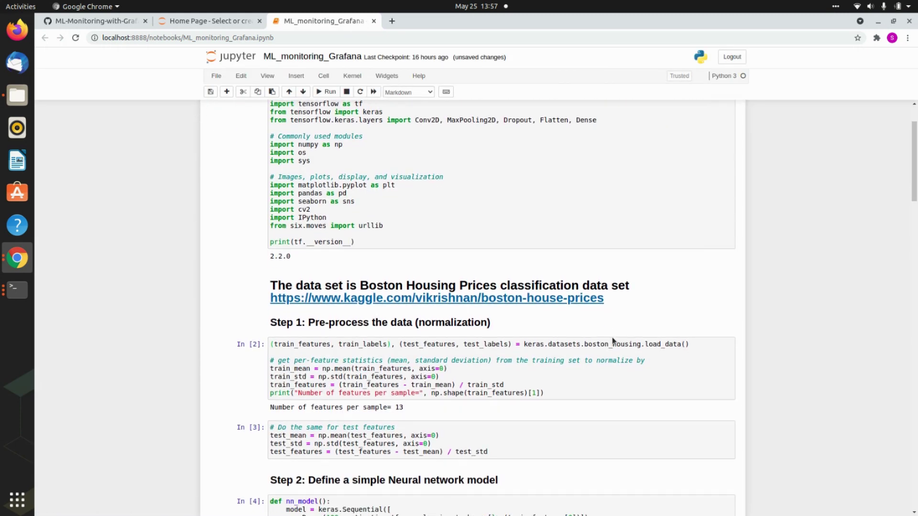
{"action": "scroll", "coordinate": [489, 335], "scroll_direction": "down", "scroll_amount": 10}
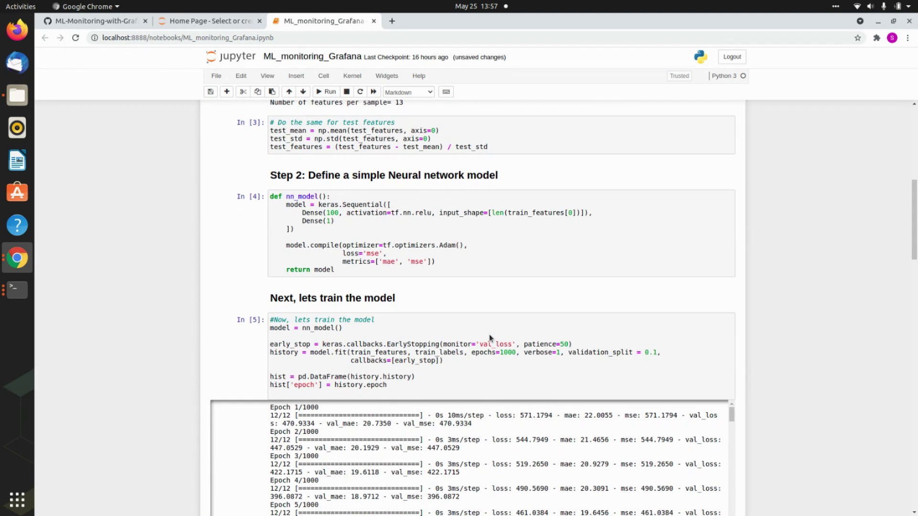
{"action": "left_click_drag", "start_coordinate": [915, 240], "coordinate": [916, 391]}
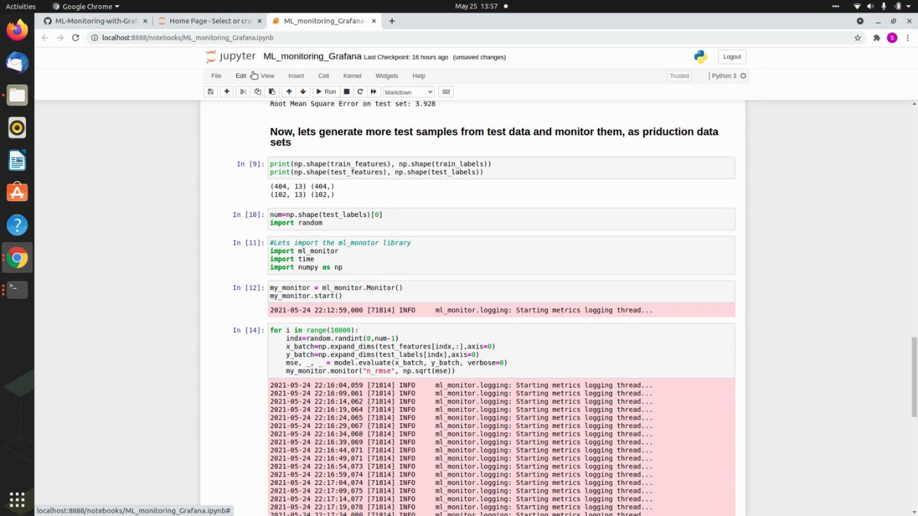
- Bring the third, idle terminal to the front and maximize it
{"action": "left_click", "coordinate": [18, 289]}
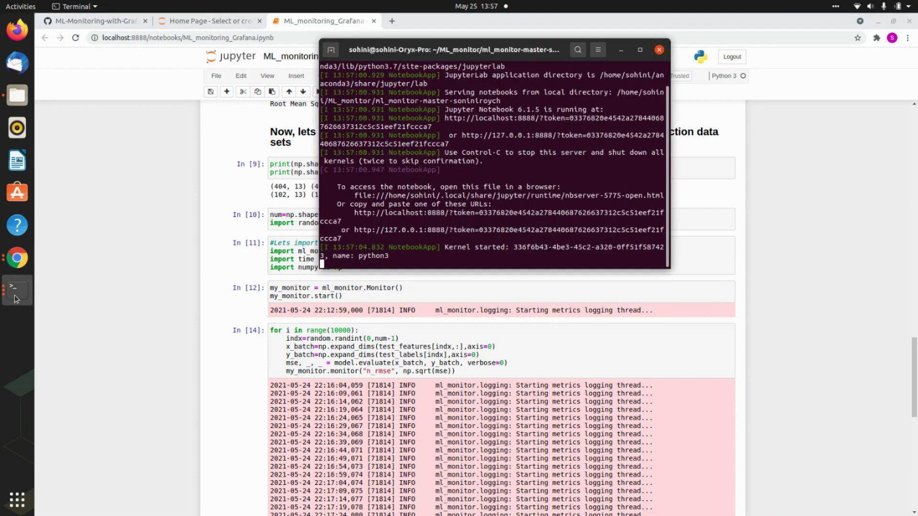
{"action": "left_click", "coordinate": [25, 292]}
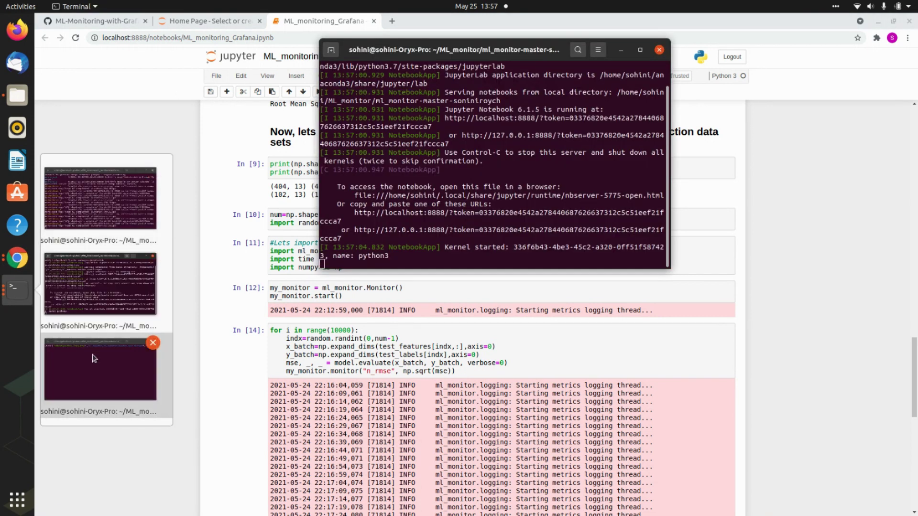
{"action": "left_click", "coordinate": [115, 349]}
{"action": "left_click_drag", "start_coordinate": [748, 51], "coordinate": [612, 51]}
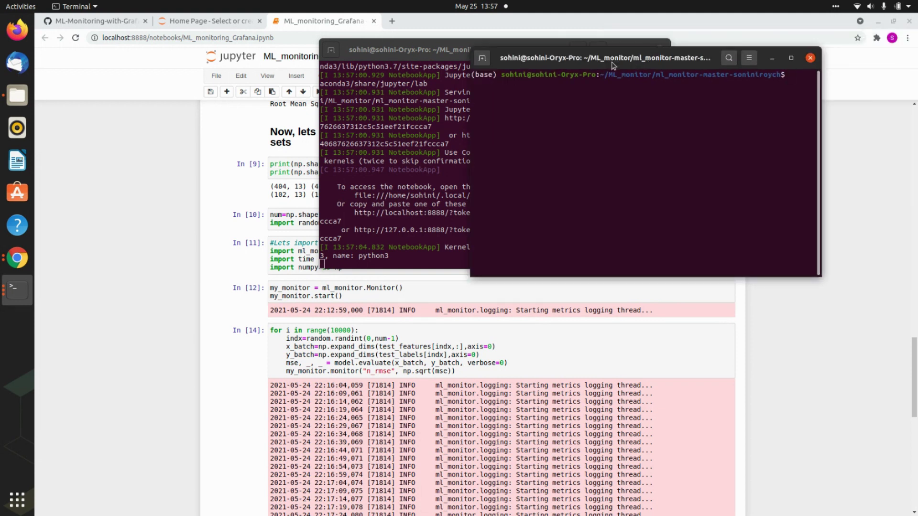
{"action": "double_click", "coordinate": [613, 51]}
- In Python, import ml_monitor and run ml_monitor.control.start() to expose metrics on localhost:8000
{"action": "type", "text": "python"}
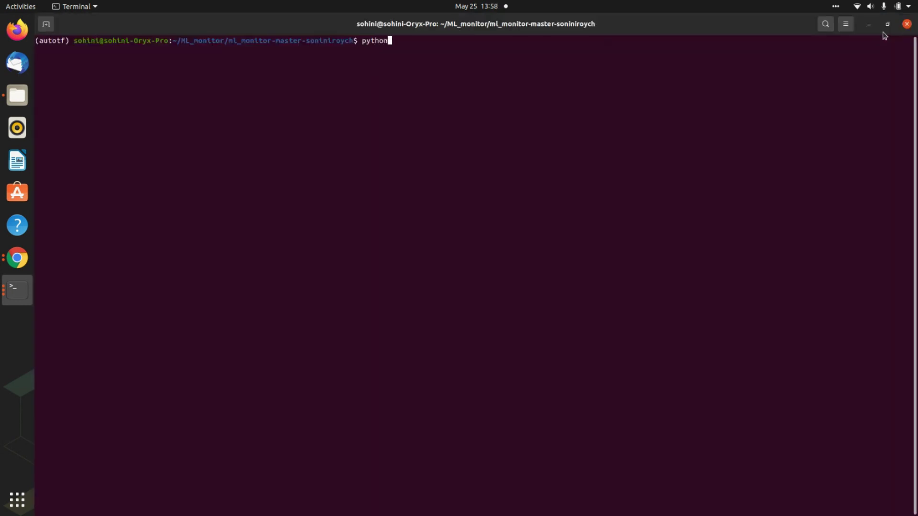
{"action": "key", "text": "Return"}
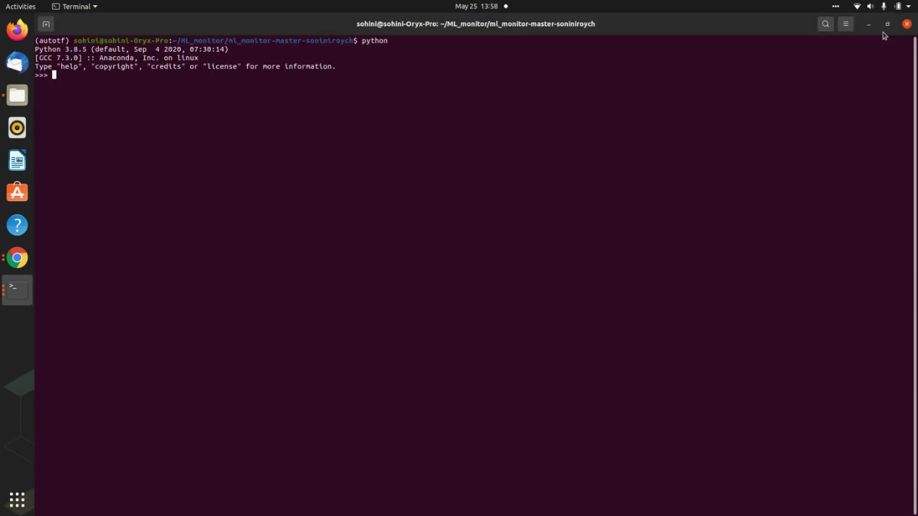
{"action": "type", "text": "import ml_monitor"}
{"action": "key", "text": "Up"}
{"action": "key", "text": "Up"}
{"action": "key", "text": "Down"}
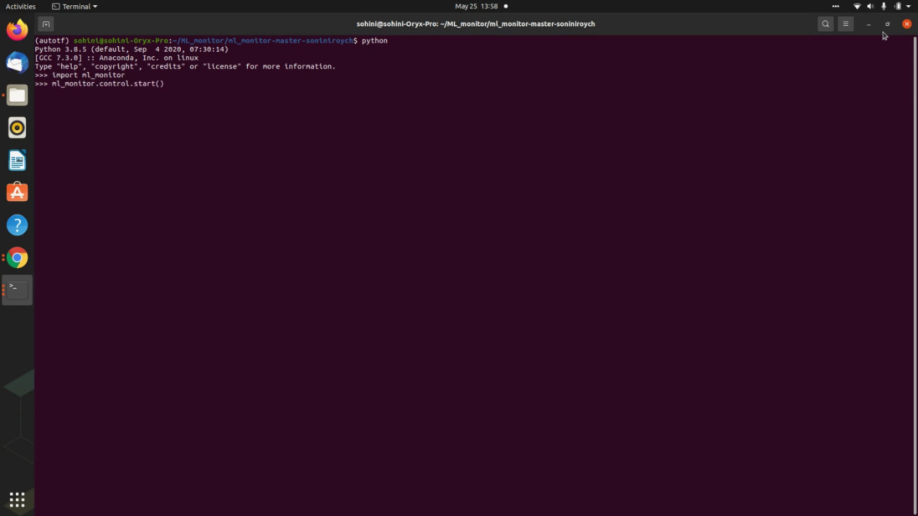
{"action": "key", "text": "Return"}
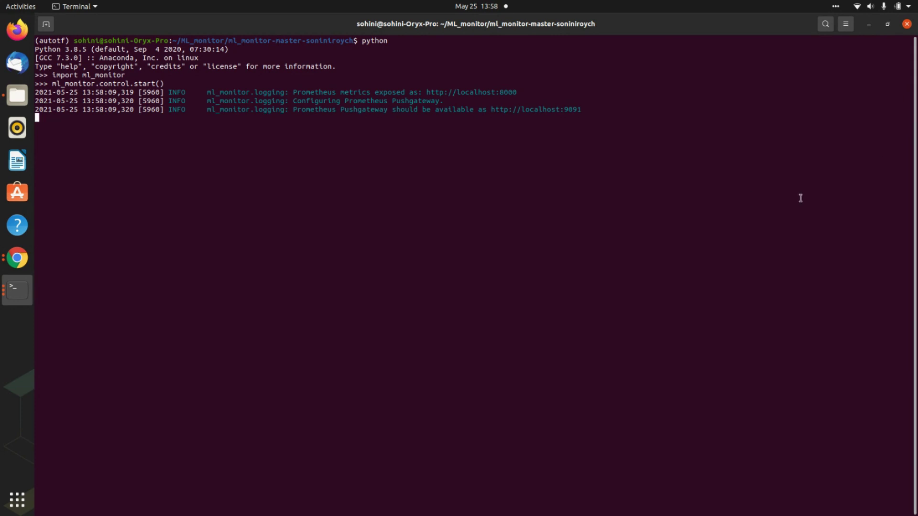
{"action": "left_click", "coordinate": [18, 263]}
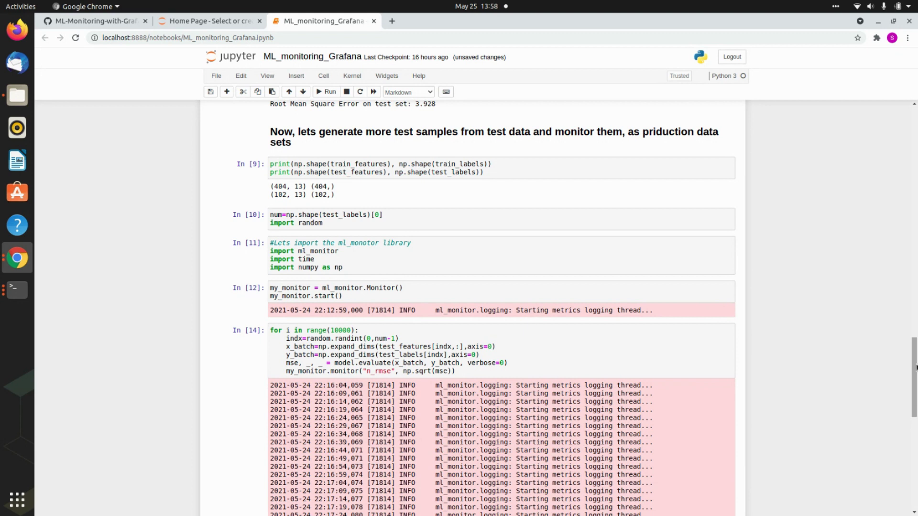
- Run Kernel > Restart & Run All and check the output: test RMSE 3.959, n_rmse loop running
{"action": "left_click_drag", "start_coordinate": [916, 367], "coordinate": [915, 136]}
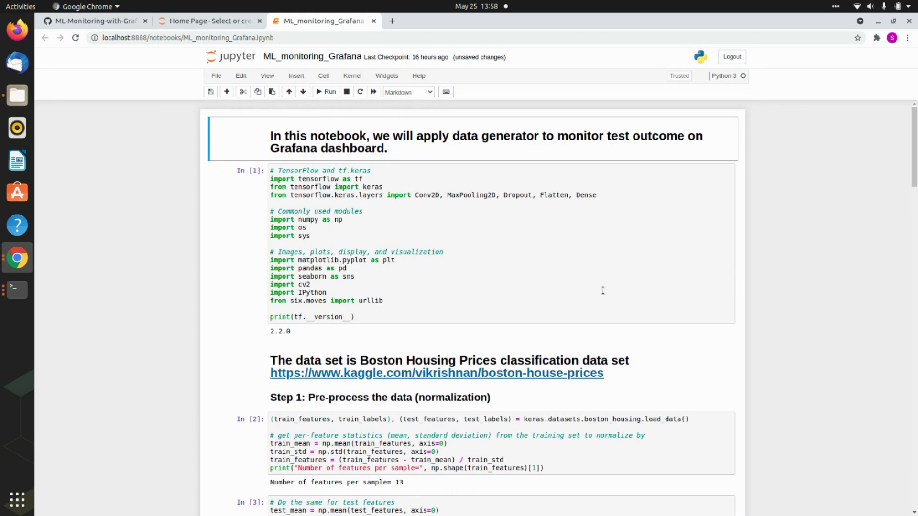
{"action": "left_click", "coordinate": [353, 75]}
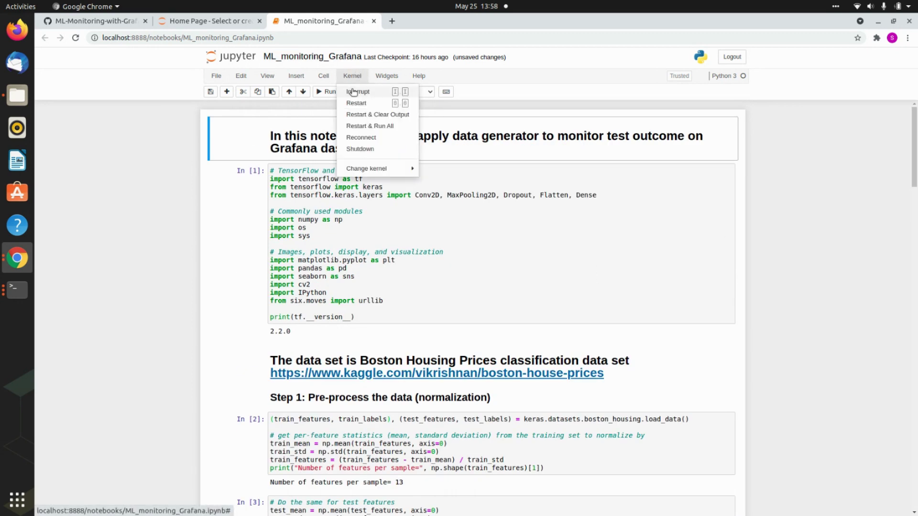
{"action": "left_click", "coordinate": [353, 126]}
{"action": "left_click", "coordinate": [598, 132]}
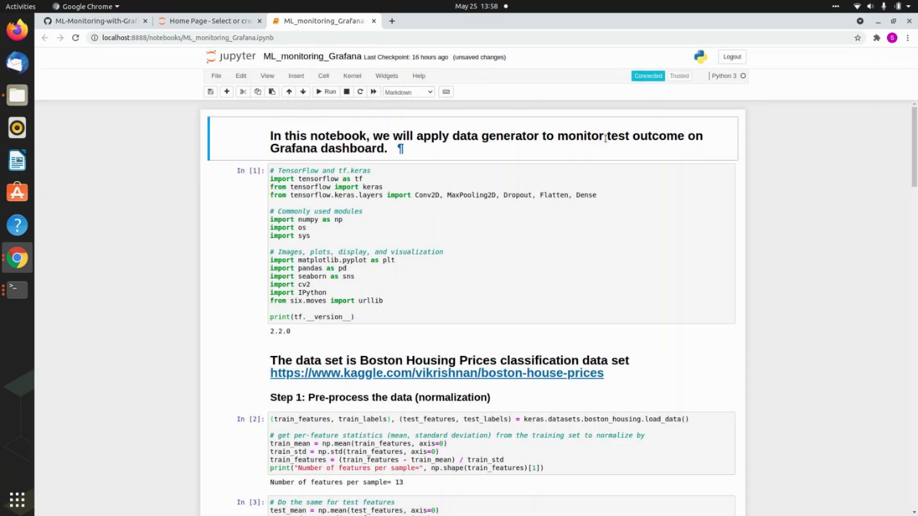
{"action": "left_click_drag", "start_coordinate": [916, 443], "coordinate": [917, 272]}
{"action": "scroll", "coordinate": [464, 456], "scroll_direction": "down", "scroll_amount": 15}
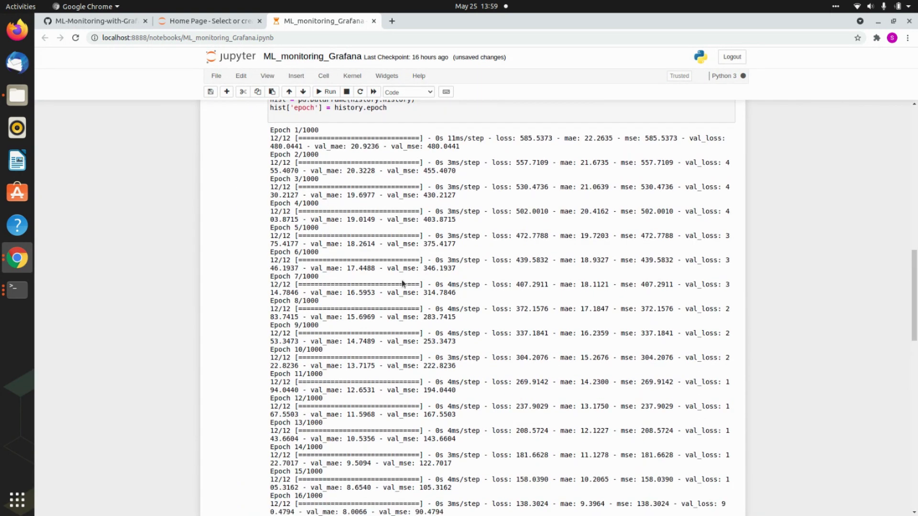
{"action": "scroll", "coordinate": [467, 471], "scroll_direction": "down", "scroll_amount": 2}
{"action": "scroll", "coordinate": [484, 394], "scroll_direction": "up", "scroll_amount": 3}
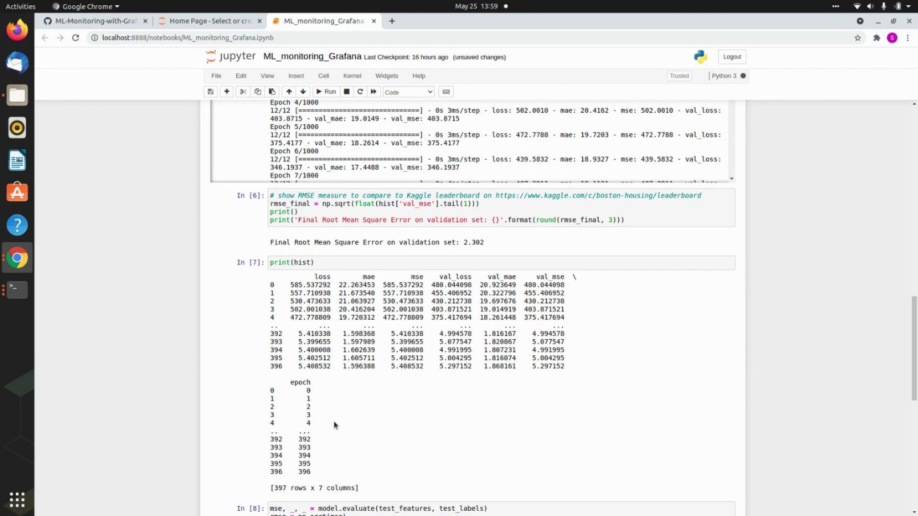
{"action": "scroll", "coordinate": [334, 421], "scroll_direction": "down", "scroll_amount": 10}
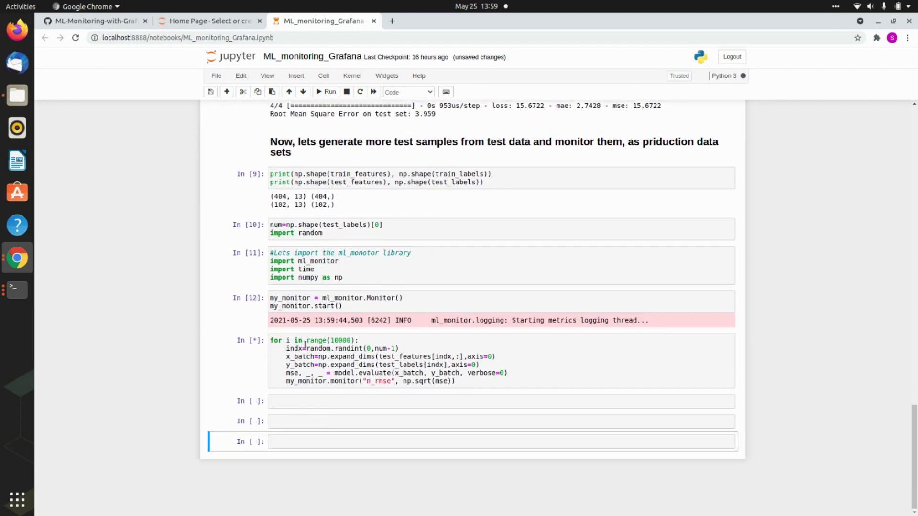
- Open Grafana at localhost:3000 in a new browser tab
{"action": "left_click", "coordinate": [392, 21]}
{"action": "type", "text": "lo"}
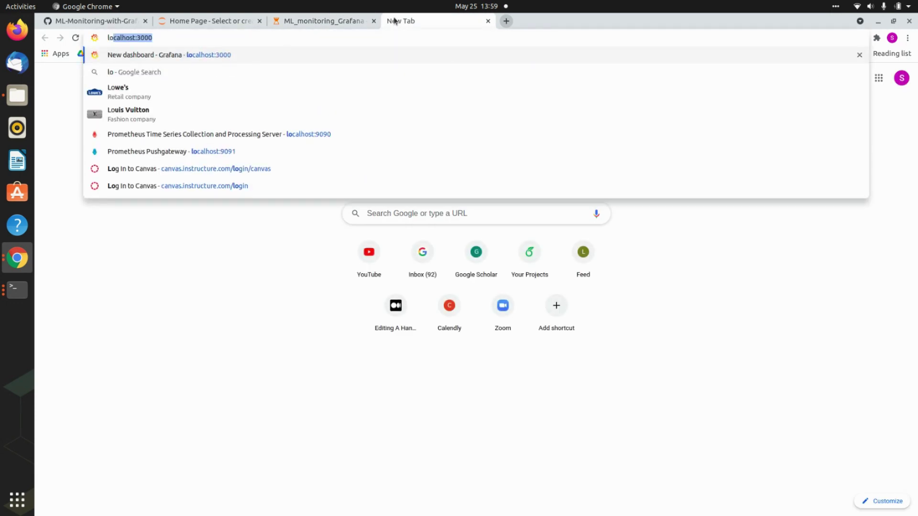
{"action": "key", "text": "Right"}
{"action": "key", "text": "Return"}
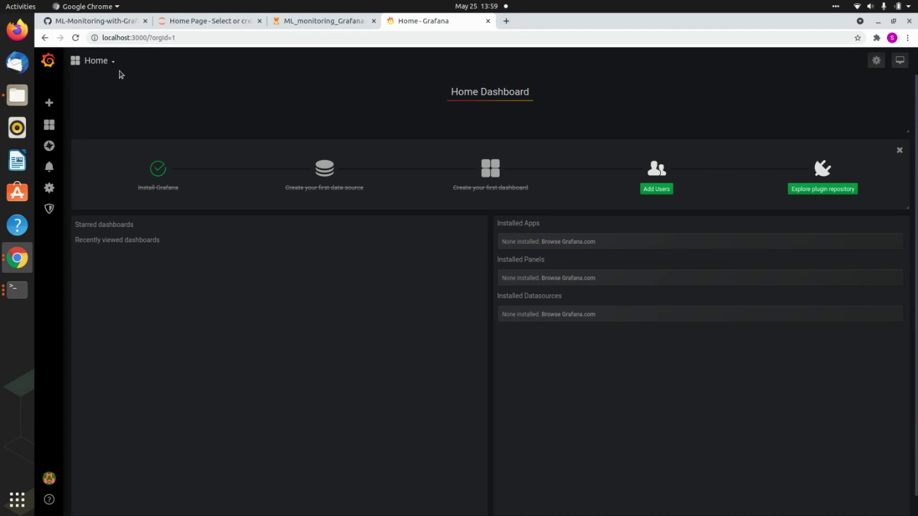
- Create a new dashboard whose panel queries the n > n_rmse metric
{"action": "left_click", "coordinate": [80, 64]}
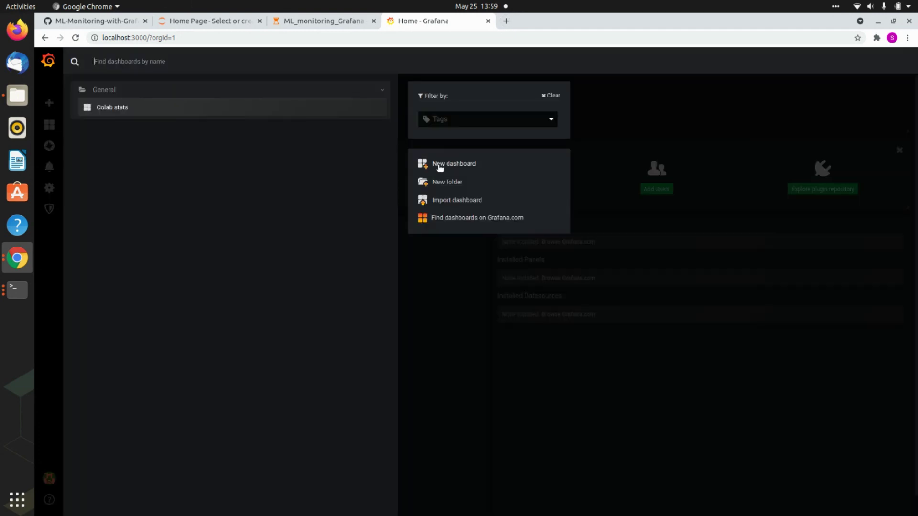
{"action": "left_click", "coordinate": [445, 168]}
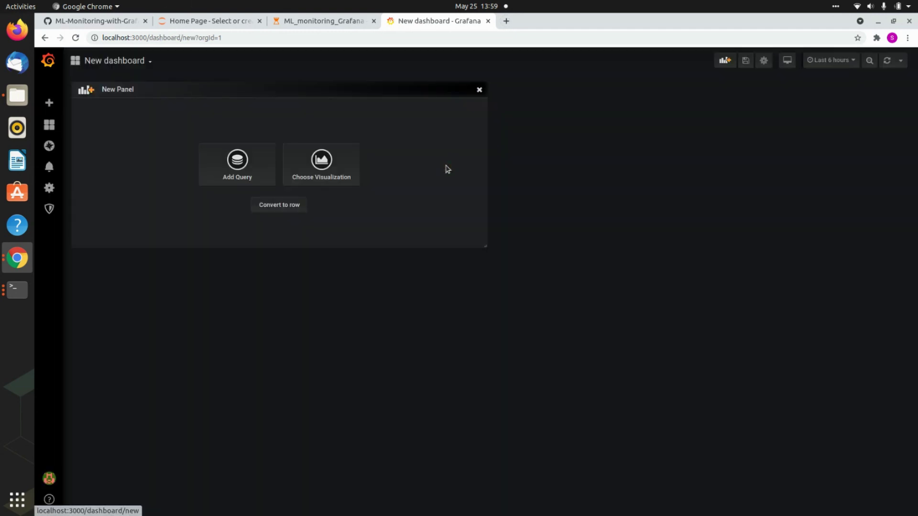
{"action": "left_click", "coordinate": [318, 167]}
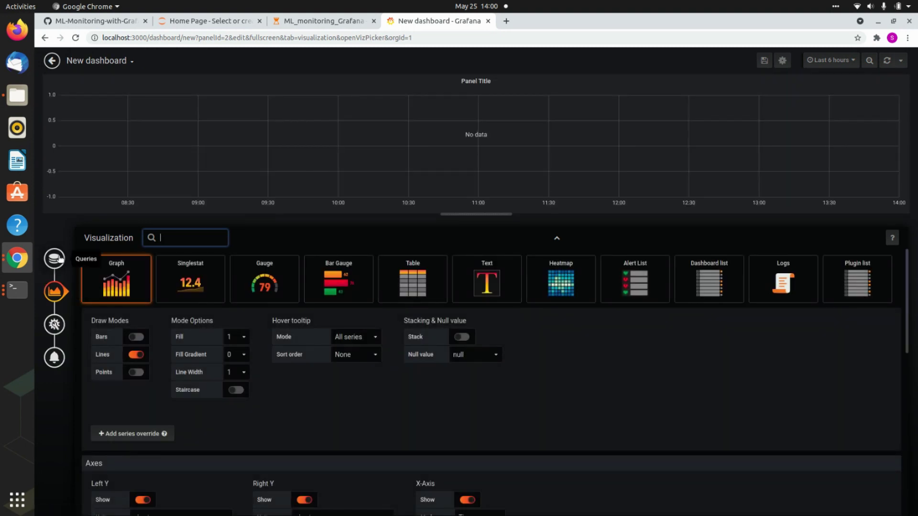
{"action": "left_click", "coordinate": [61, 259]}
{"action": "left_click", "coordinate": [116, 293]}
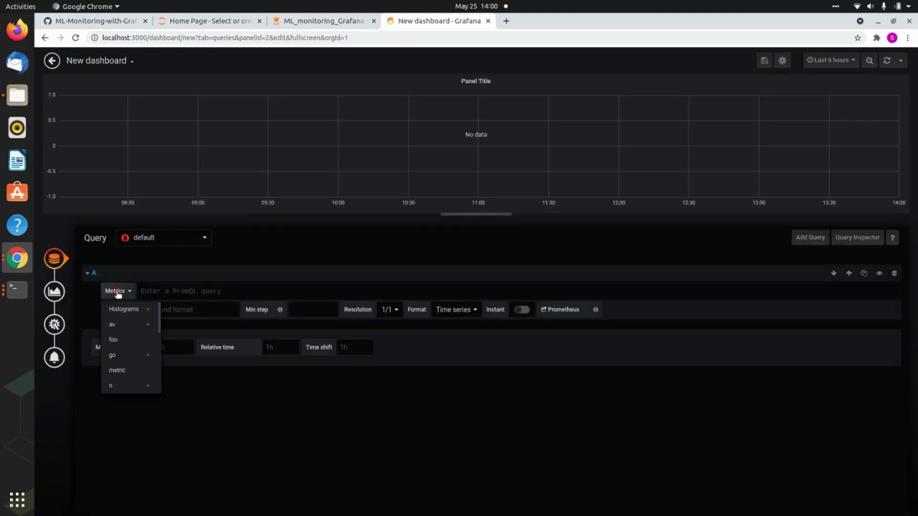
{"action": "scroll", "coordinate": [129, 349], "scroll_direction": "down", "scroll_amount": 2}
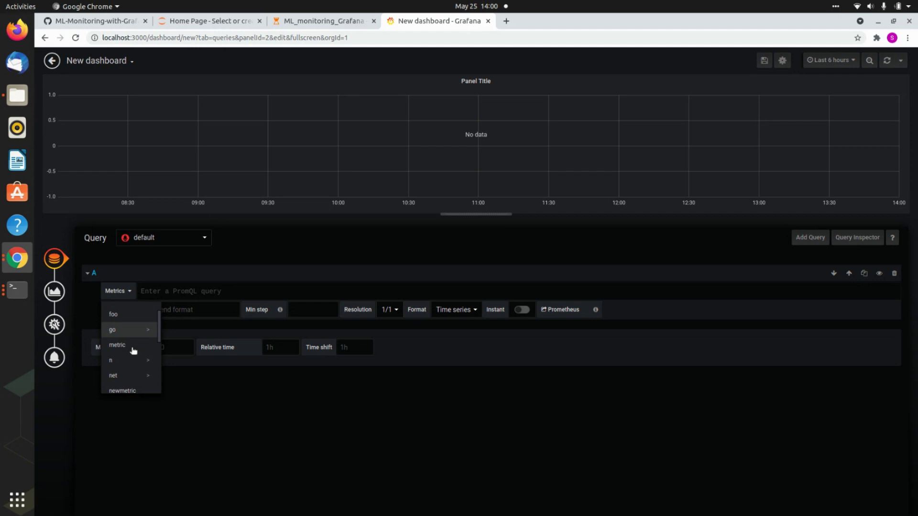
{"action": "left_click", "coordinate": [129, 359]}
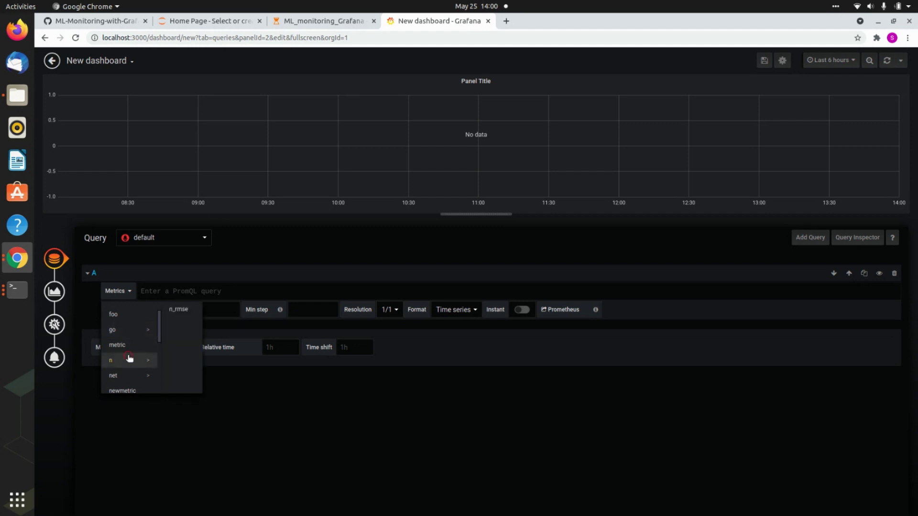
{"action": "left_click", "coordinate": [181, 308]}
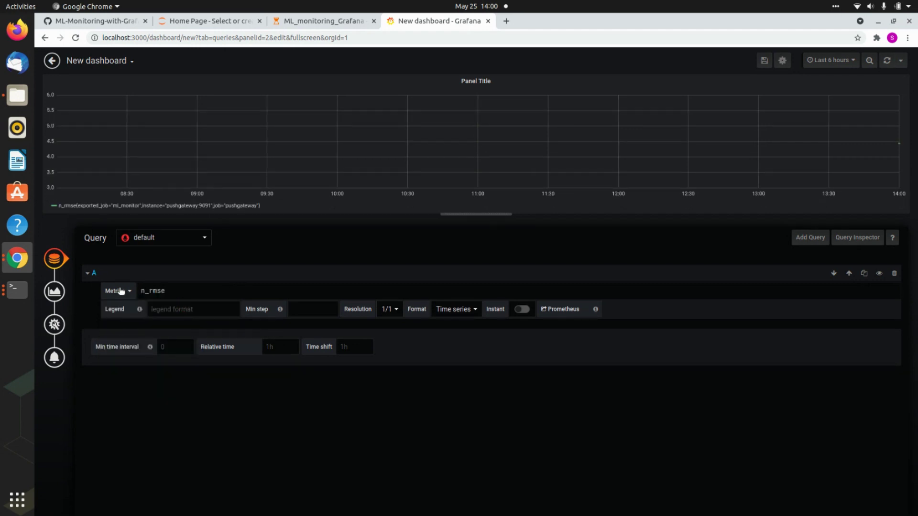
- Draw the n_rmse series as bars with points
{"action": "left_click", "coordinate": [54, 291]}
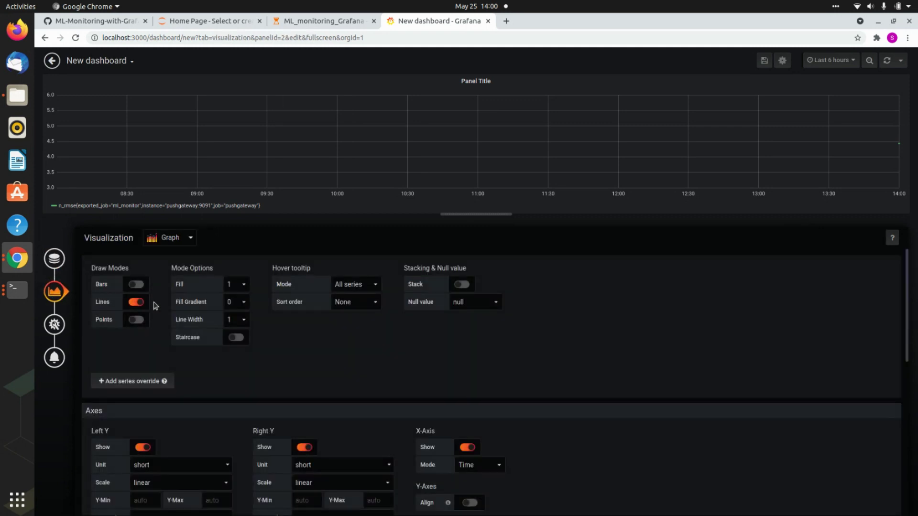
{"action": "left_click", "coordinate": [138, 285]}
{"action": "left_click", "coordinate": [137, 320]}
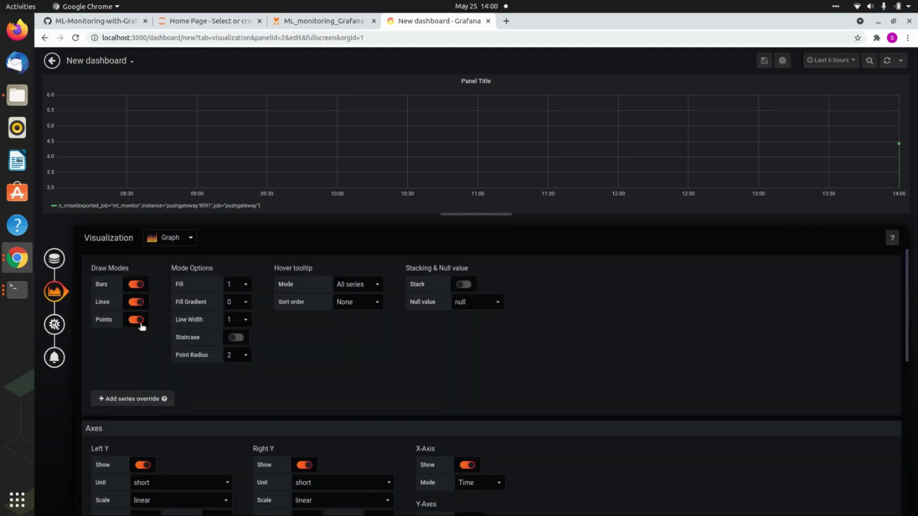
- Show Min, Avg, Max and Current in a legend table to the right, then drag-zoom the graph
{"action": "scroll", "coordinate": [281, 425], "scroll_direction": "down", "scroll_amount": 5}
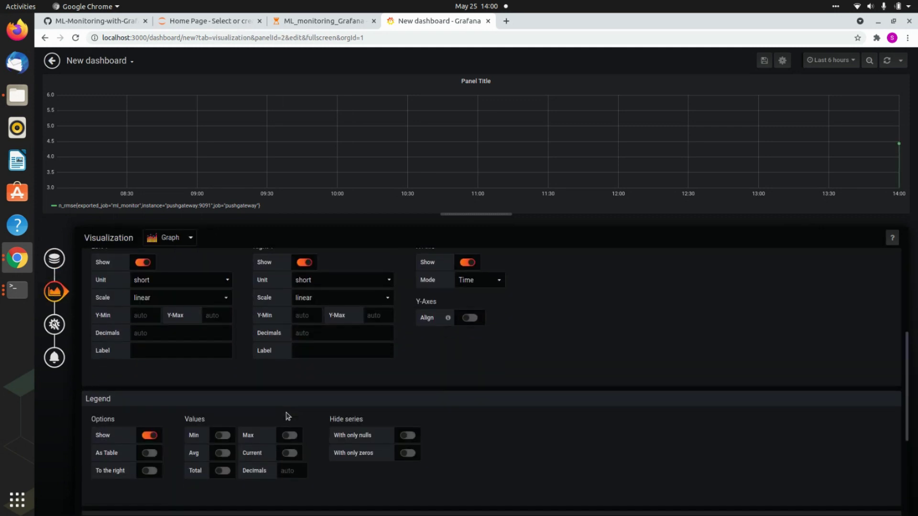
{"action": "left_click", "coordinate": [225, 436]}
{"action": "left_click", "coordinate": [225, 453]}
{"action": "left_click", "coordinate": [291, 435]}
{"action": "left_click", "coordinate": [289, 453]}
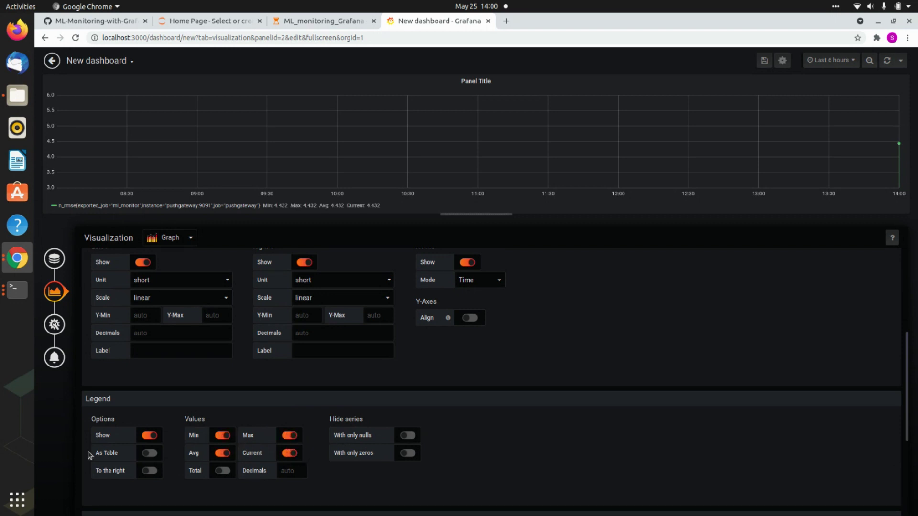
{"action": "left_click", "coordinate": [151, 454]}
{"action": "left_click", "coordinate": [153, 471]}
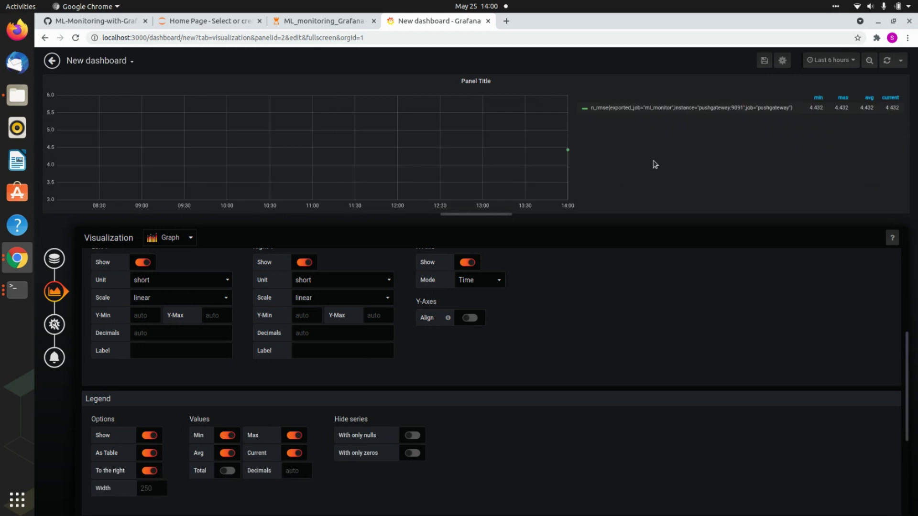
{"action": "left_click_drag", "start_coordinate": [539, 128], "coordinate": [584, 191]}
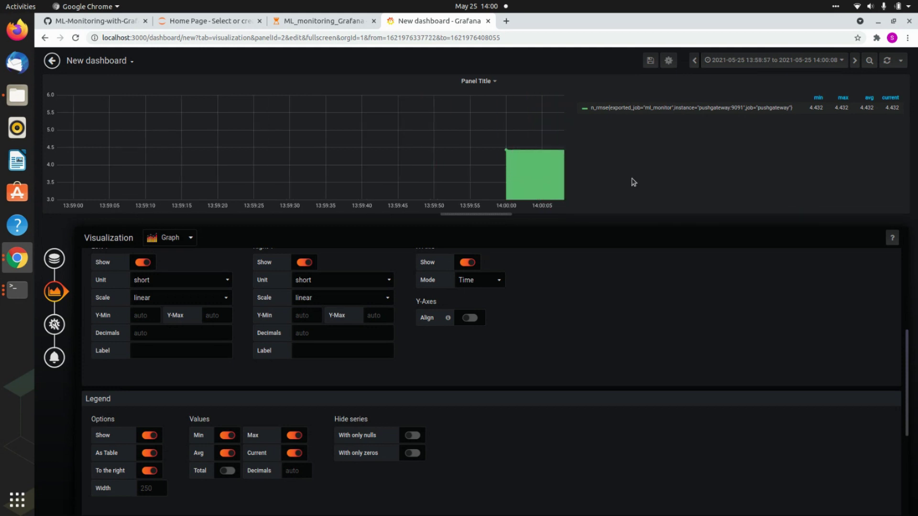
- Zoom the n_rmse graph to 13:59:55–14:00:11 and go back to the dashboard
{"action": "left_click", "coordinate": [324, 22]}
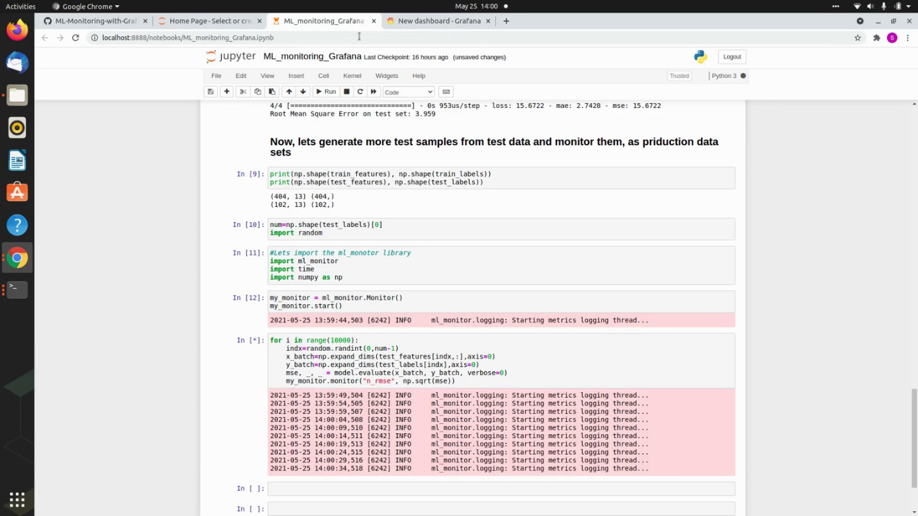
{"action": "left_click", "coordinate": [412, 24]}
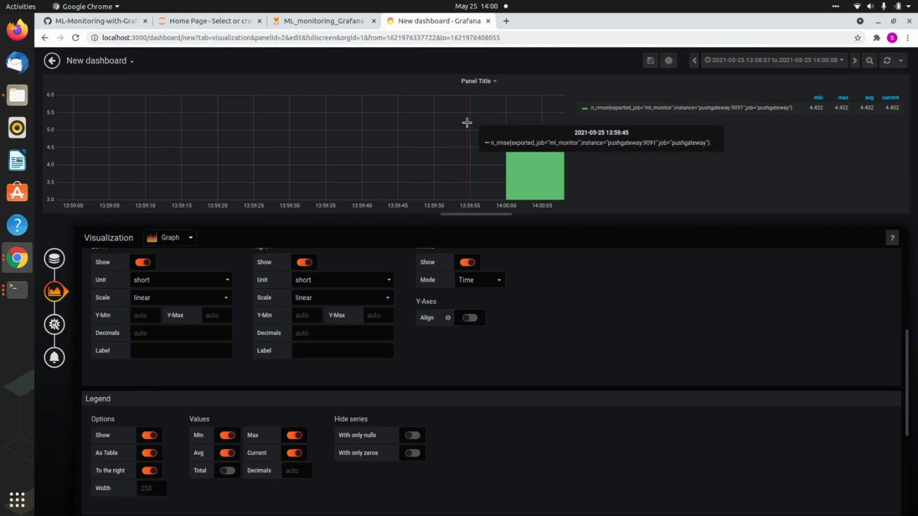
{"action": "left_click_drag", "start_coordinate": [502, 137], "coordinate": [619, 209]}
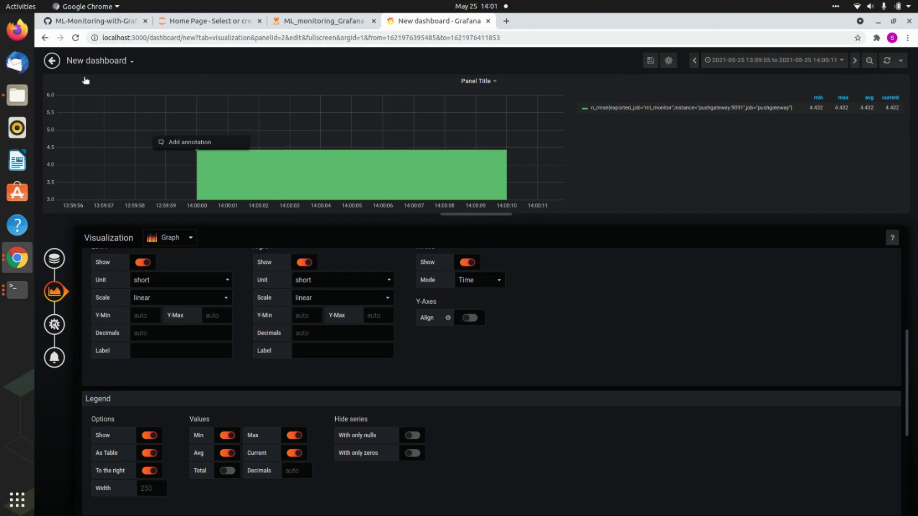
{"action": "left_click", "coordinate": [51, 61]}
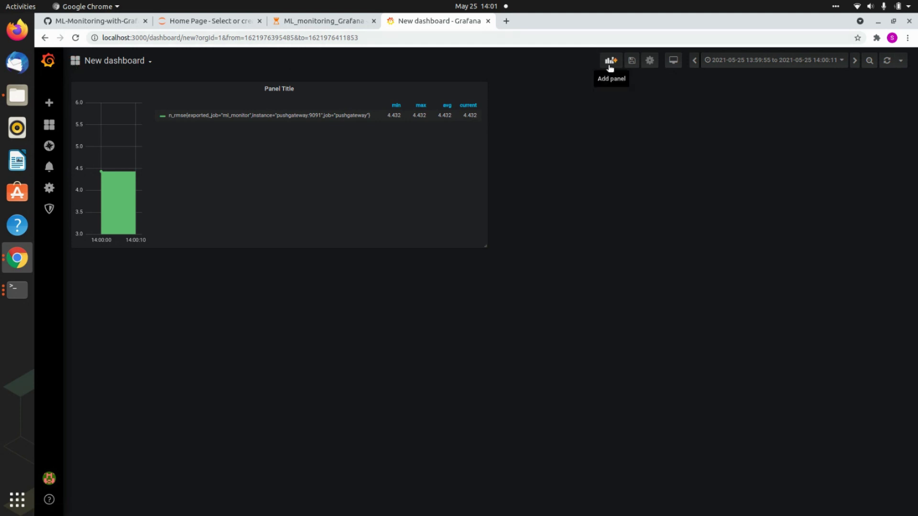
- Add a panel graphing push > push_failure_time_seconds and return to the two-panel dashboard
{"action": "left_click", "coordinate": [611, 61]}
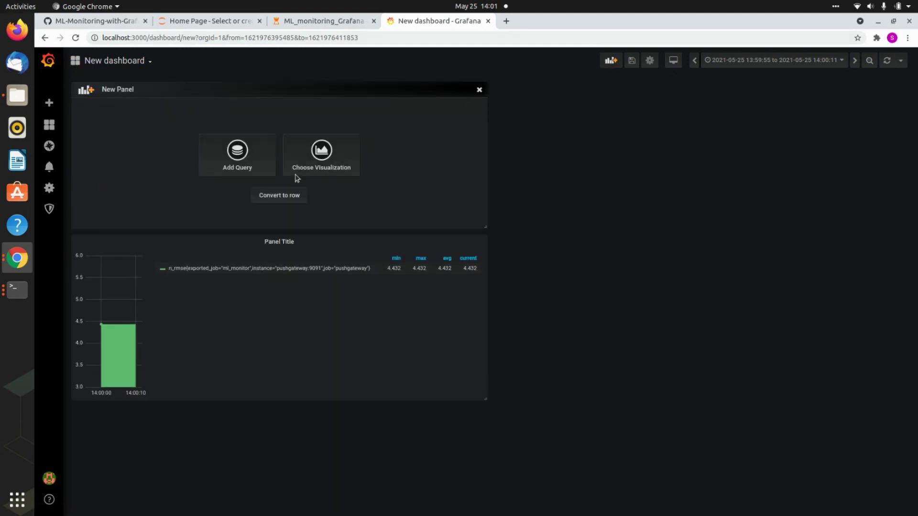
{"action": "left_click", "coordinate": [313, 148]}
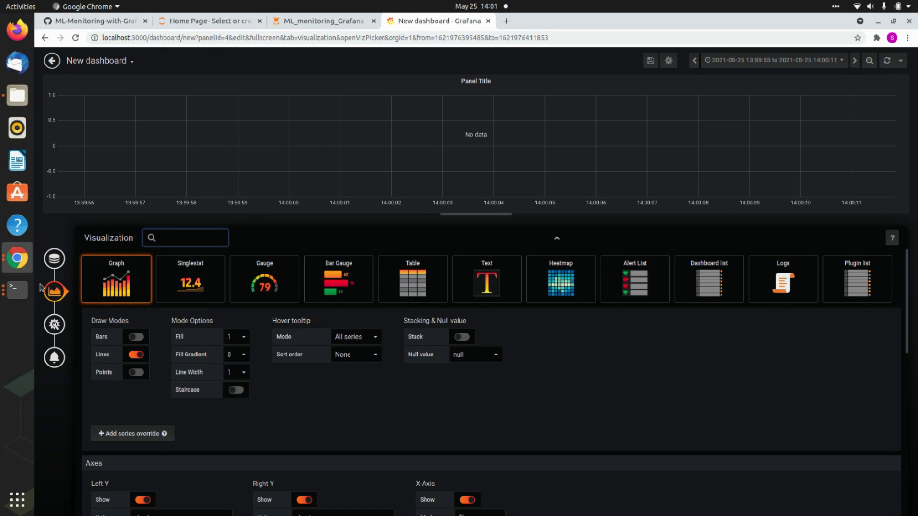
{"action": "left_click", "coordinate": [54, 259]}
{"action": "left_click", "coordinate": [117, 291]}
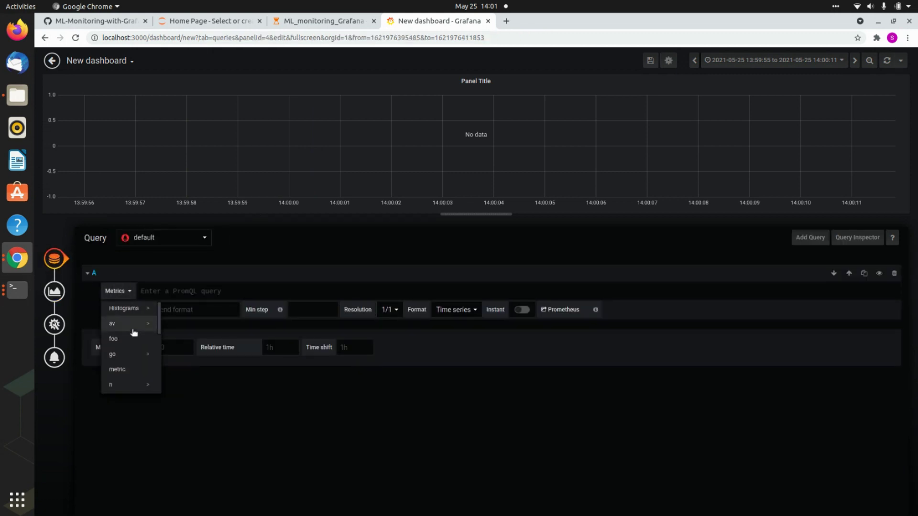
{"action": "scroll", "coordinate": [134, 331], "scroll_direction": "down", "scroll_amount": 3}
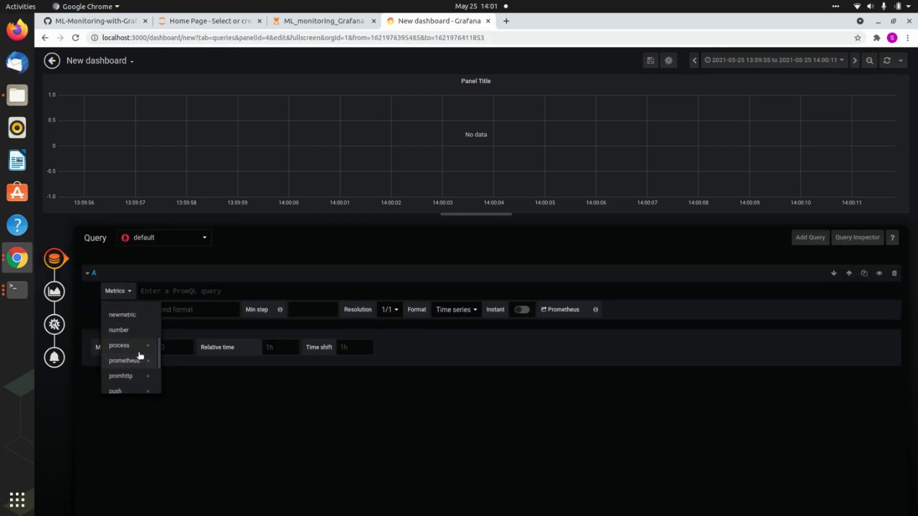
{"action": "left_click", "coordinate": [144, 379]}
{"action": "left_click", "coordinate": [185, 309]}
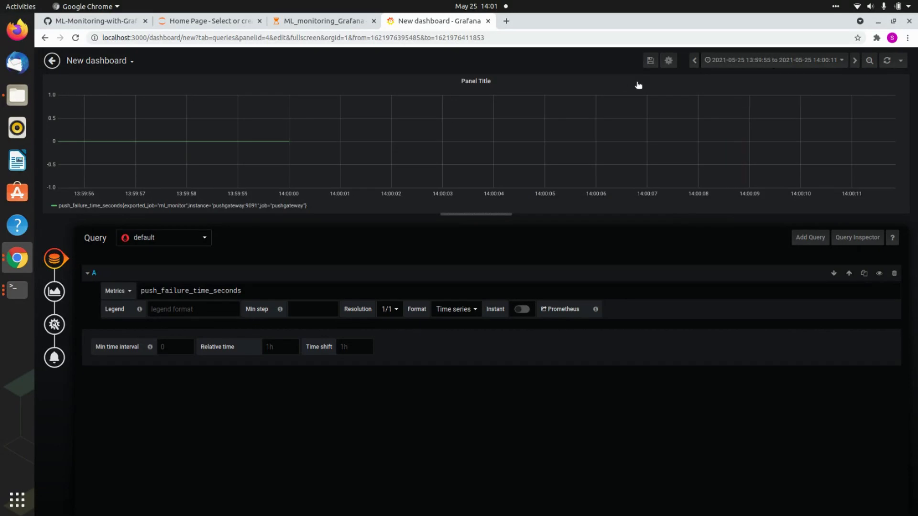
{"action": "left_click", "coordinate": [53, 61]}
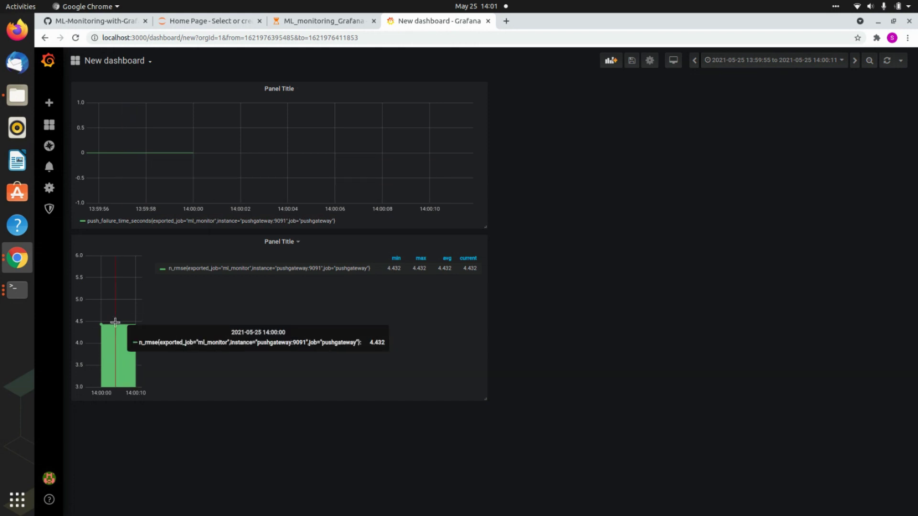
- Inspect the n_rmse value at 14:00:00, then check the notebook's metric logging progress
{"action": "left_click", "coordinate": [100, 327]}
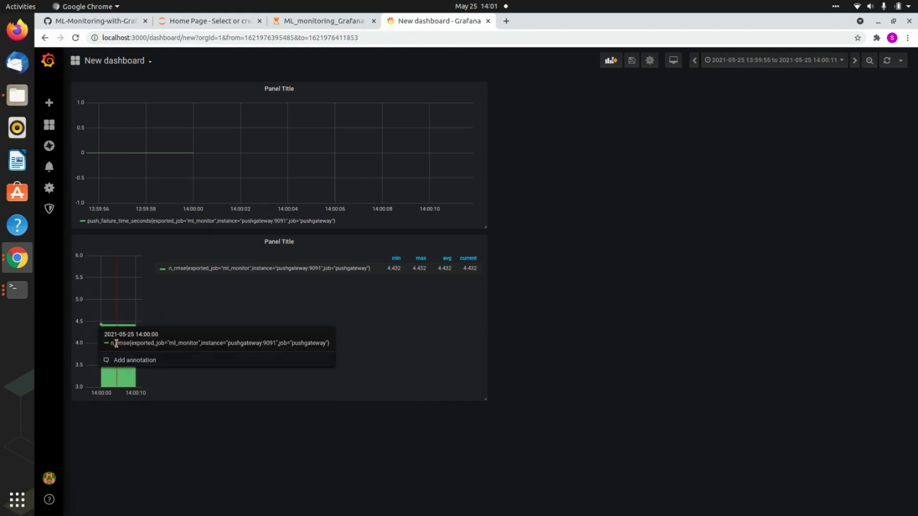
{"action": "double_click", "coordinate": [119, 343]}
{"action": "left_click", "coordinate": [145, 310]}
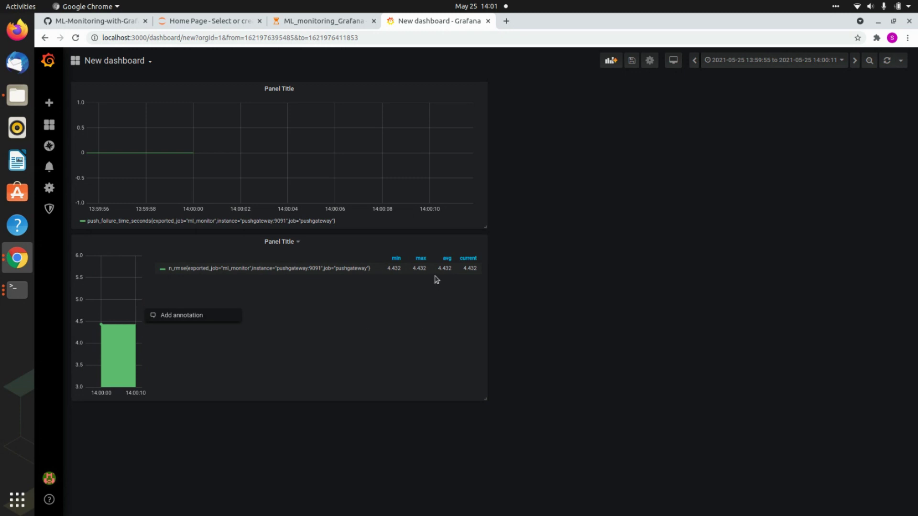
{"action": "left_click", "coordinate": [326, 21]}
{"action": "scroll", "coordinate": [437, 477], "scroll_direction": "down", "scroll_amount": 4}
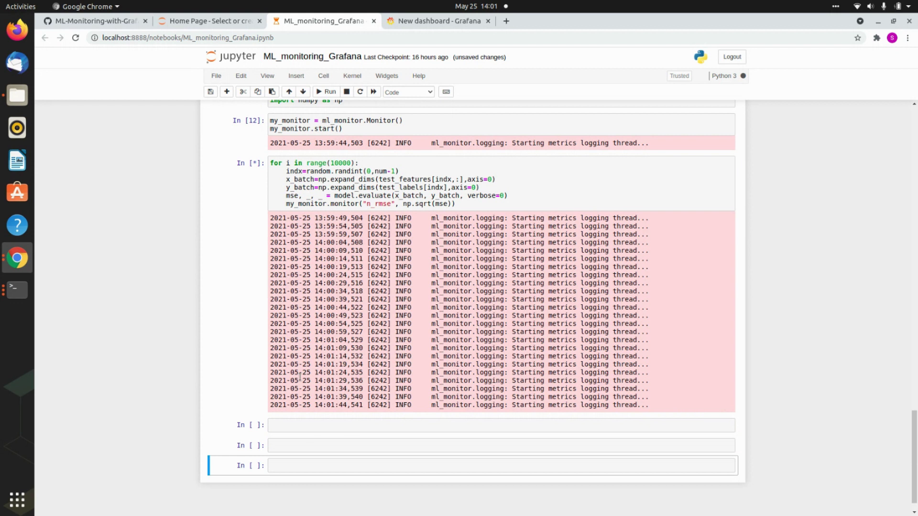
{"action": "left_click", "coordinate": [409, 21]}
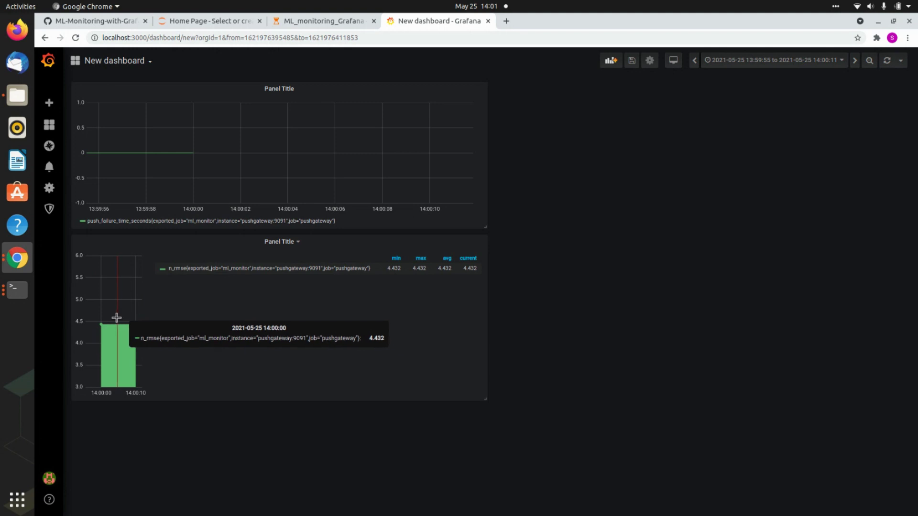
- Zoom the dashboard graphs out repeatedly to show a longer time span
{"action": "double_click", "coordinate": [117, 318]}
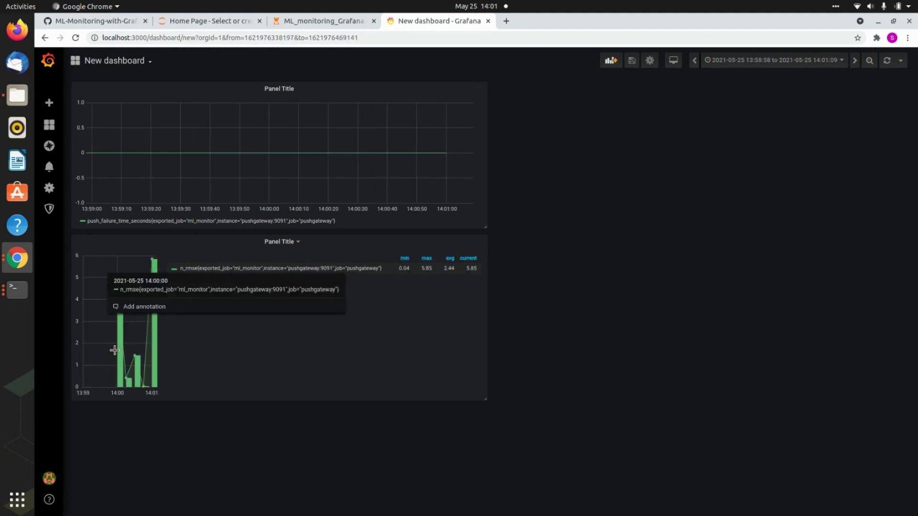
{"action": "double_click", "coordinate": [118, 350]}
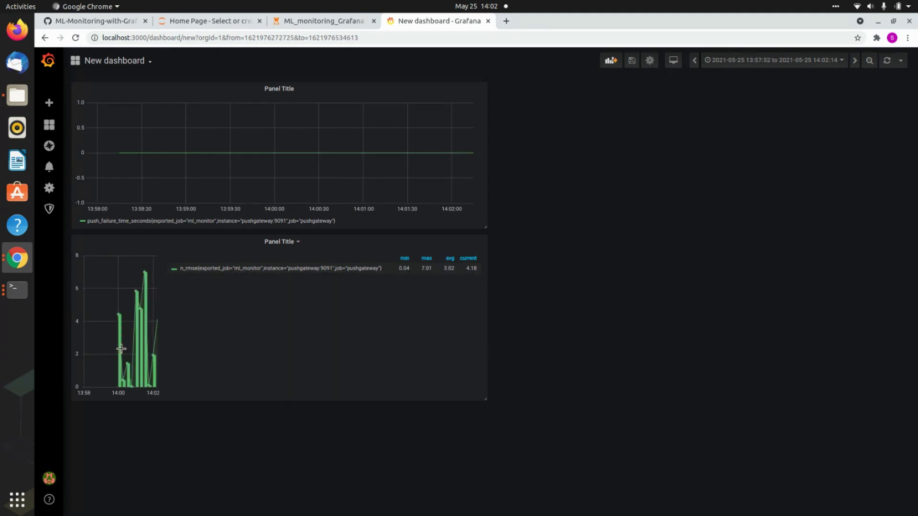
{"action": "double_click", "coordinate": [121, 348]}
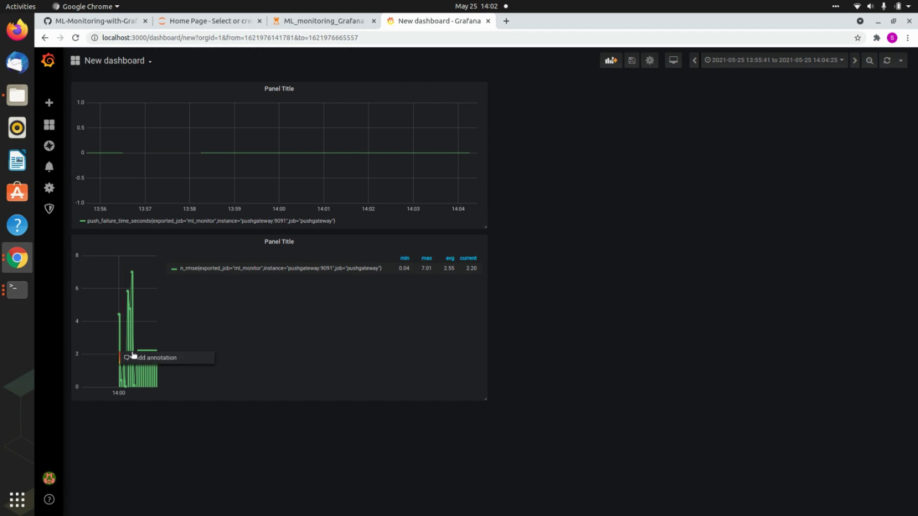
{"action": "double_click", "coordinate": [138, 350]}
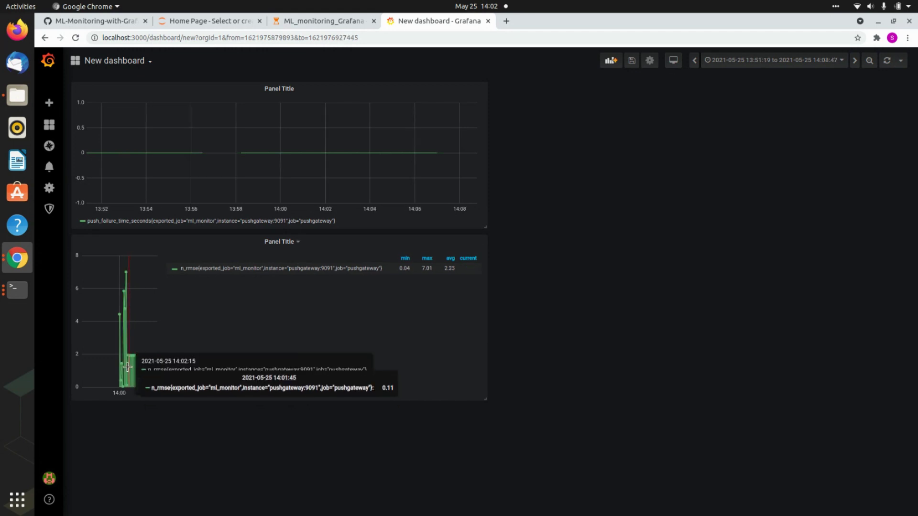
{"action": "double_click", "coordinate": [124, 334]}
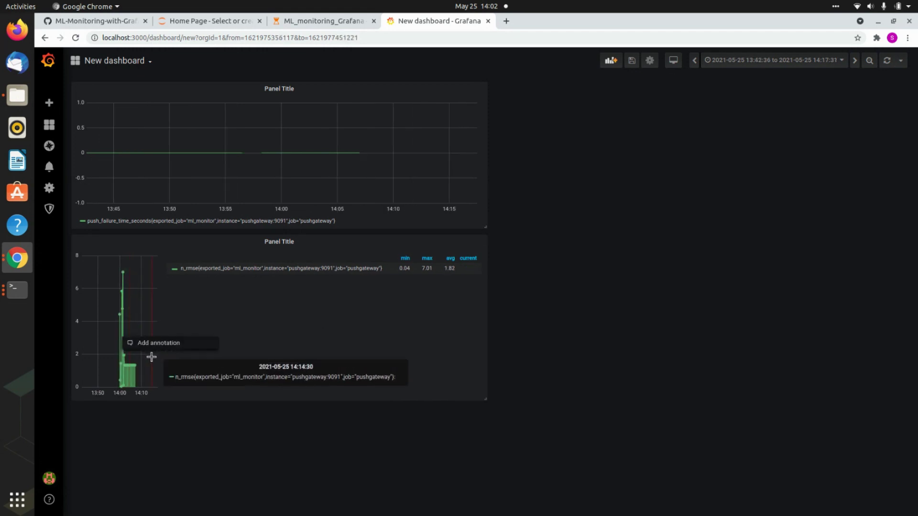
{"action": "left_click", "coordinate": [330, 323]}
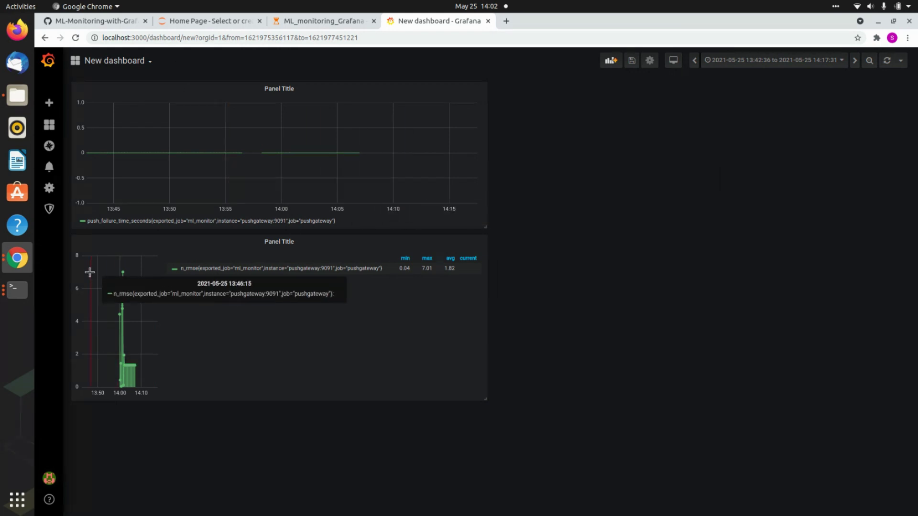
- Zoom both graphs to 13:57:18–14:07:51 and check the notebook's latest logged metrics
{"action": "left_click_drag", "start_coordinate": [94, 271], "coordinate": [155, 375]}
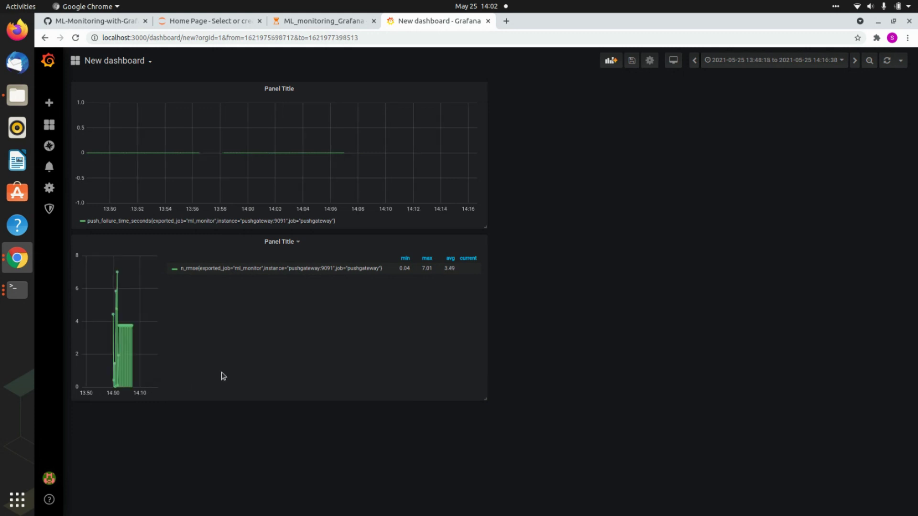
{"action": "left_click_drag", "start_coordinate": [102, 259], "coordinate": [174, 354]}
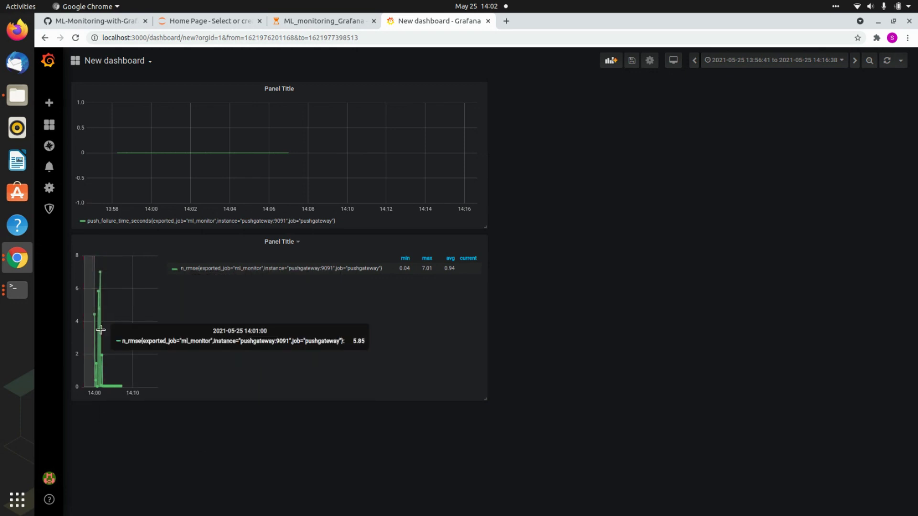
{"action": "left_click_drag", "start_coordinate": [84, 325], "coordinate": [125, 378]}
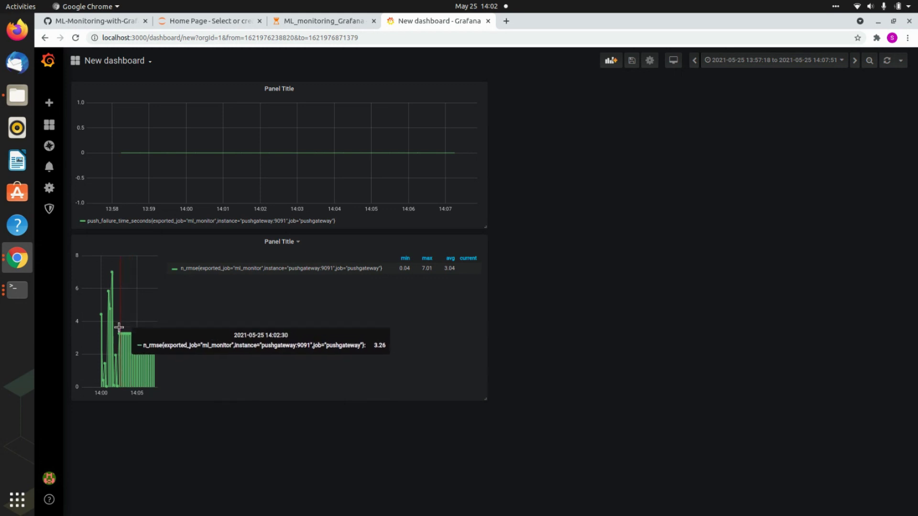
{"action": "left_click", "coordinate": [299, 20]}
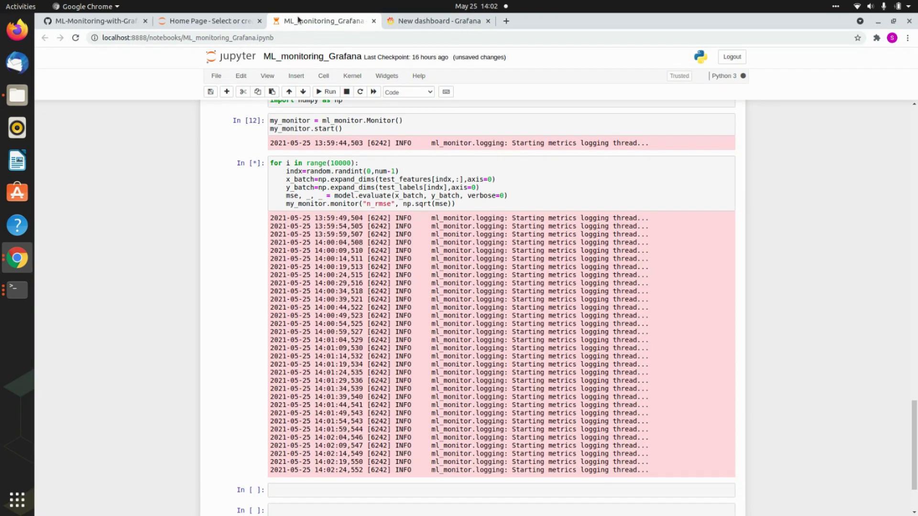
{"action": "left_click", "coordinate": [404, 23]}
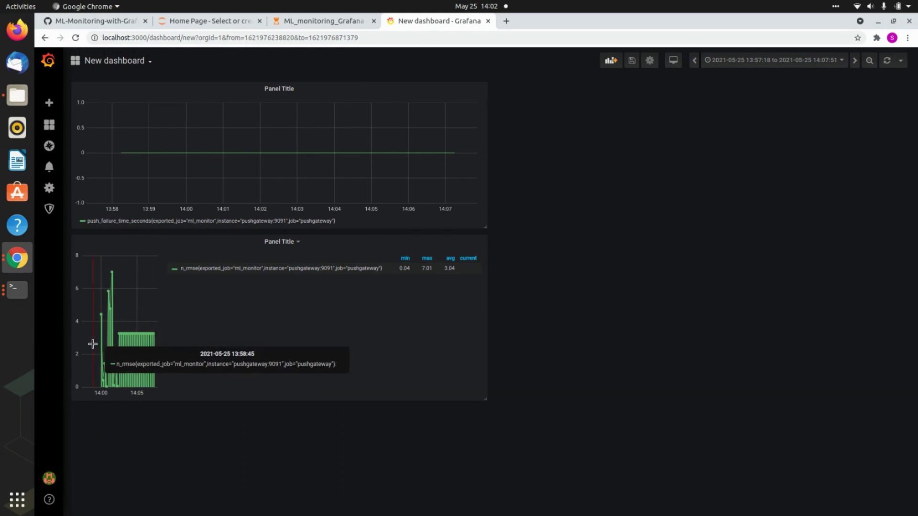